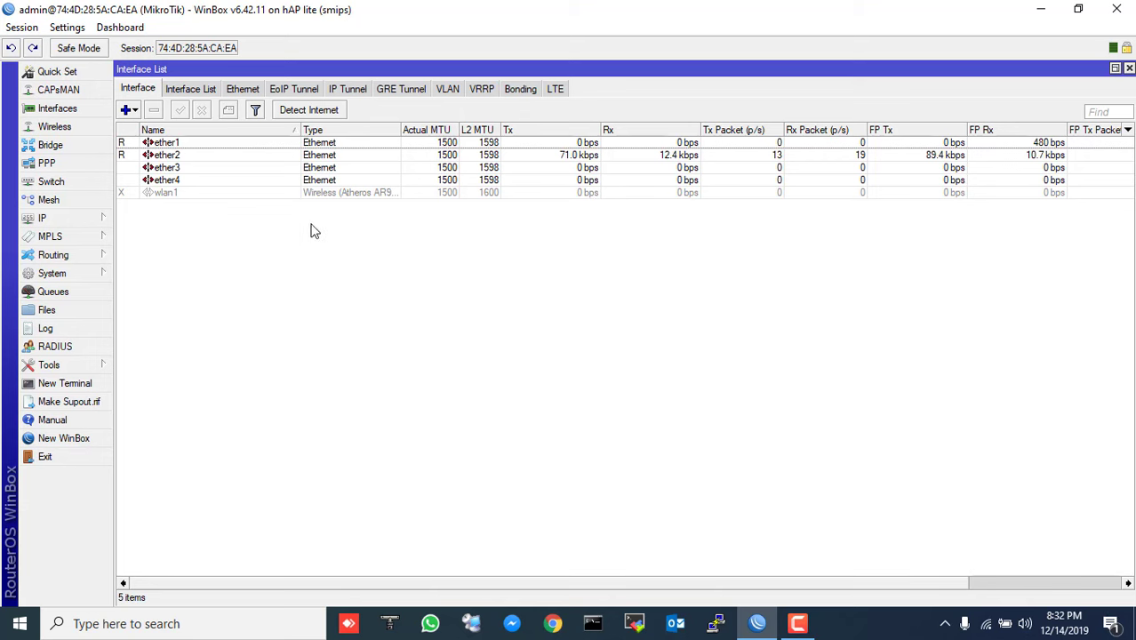
- Rename ether1 to ether1-WAN-DHCP-CLIENT
double_click(222, 148)
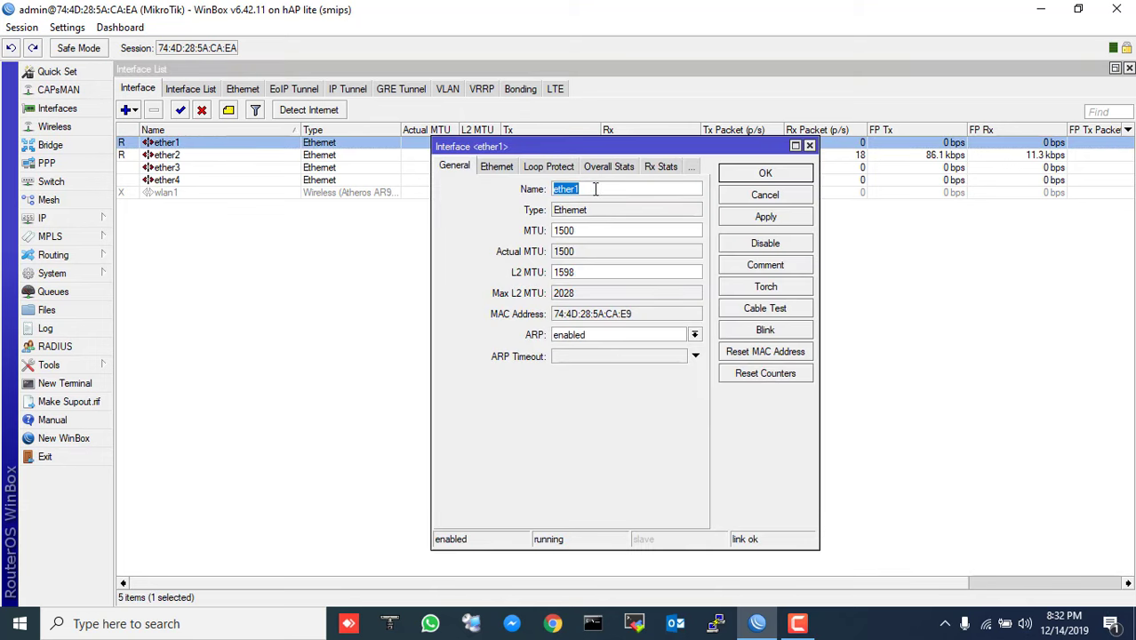
left_click(595, 189)
type("-WAN")
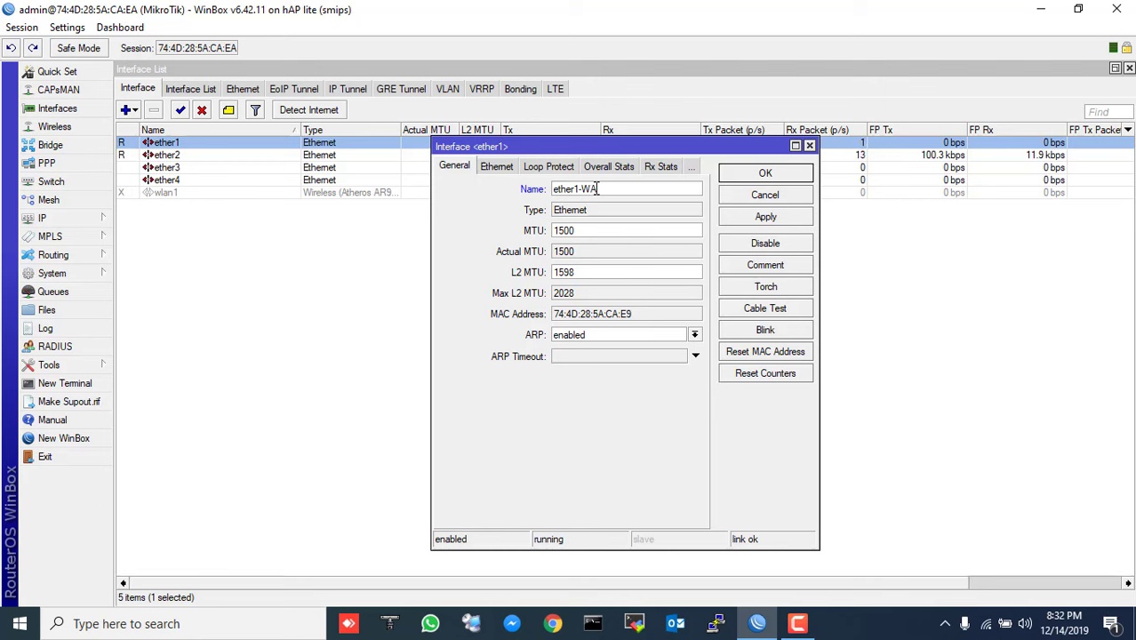
type("-DHCP-CLIENT")
key("Return")
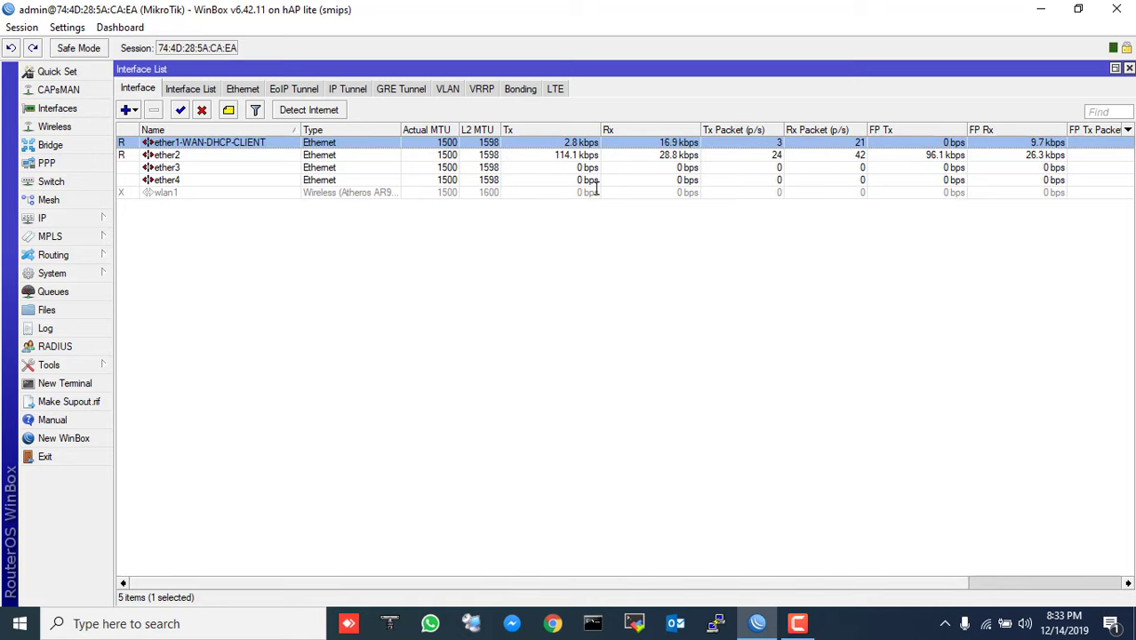
- Rename ether2 to ether2-LAN-DHCP-SERVER
double_click(226, 156)
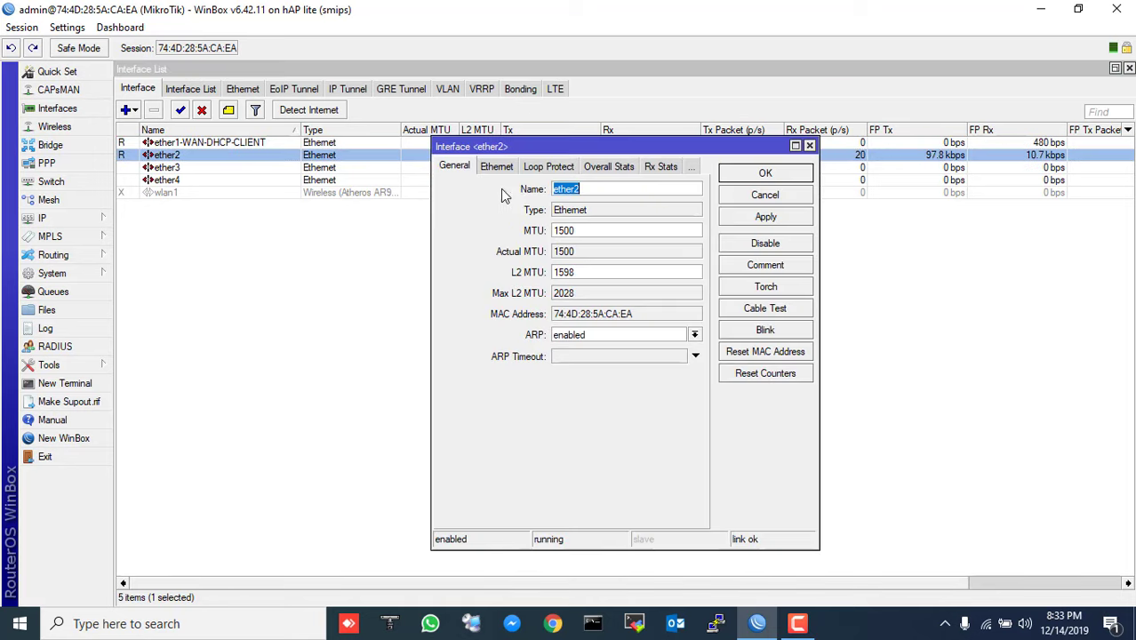
left_click(601, 192)
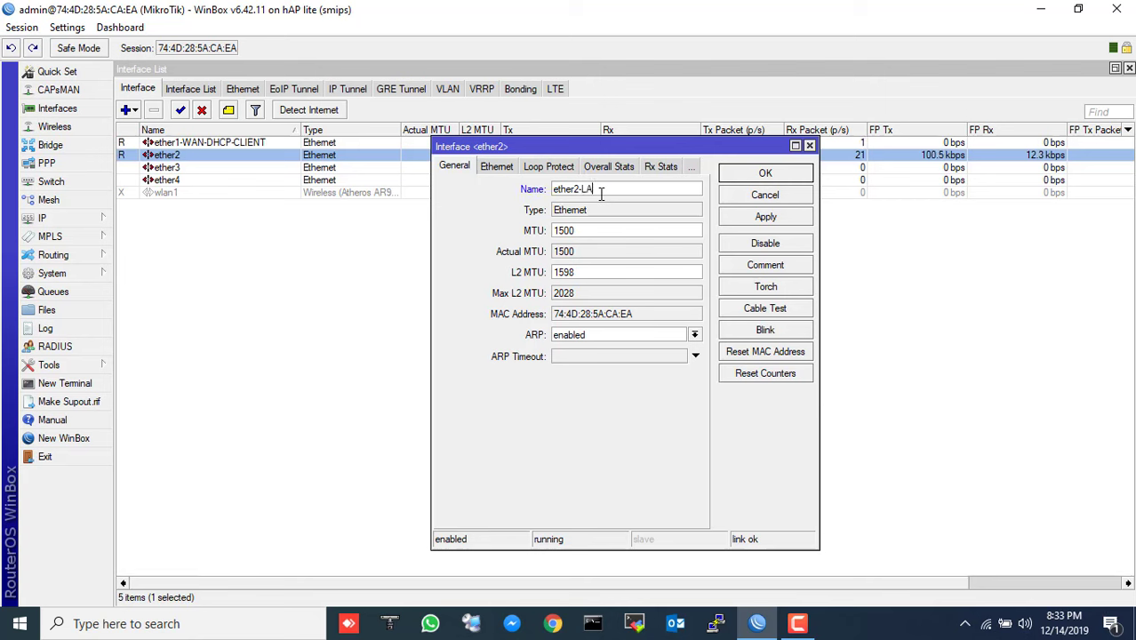
type("-LAN-DHC")
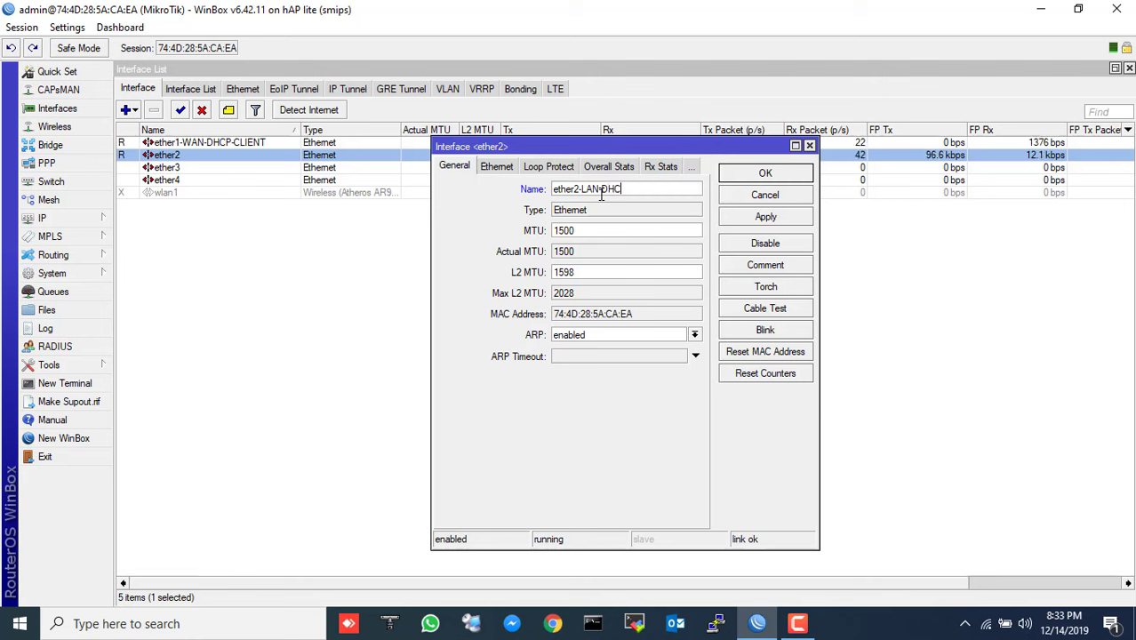
type("P-SERVER")
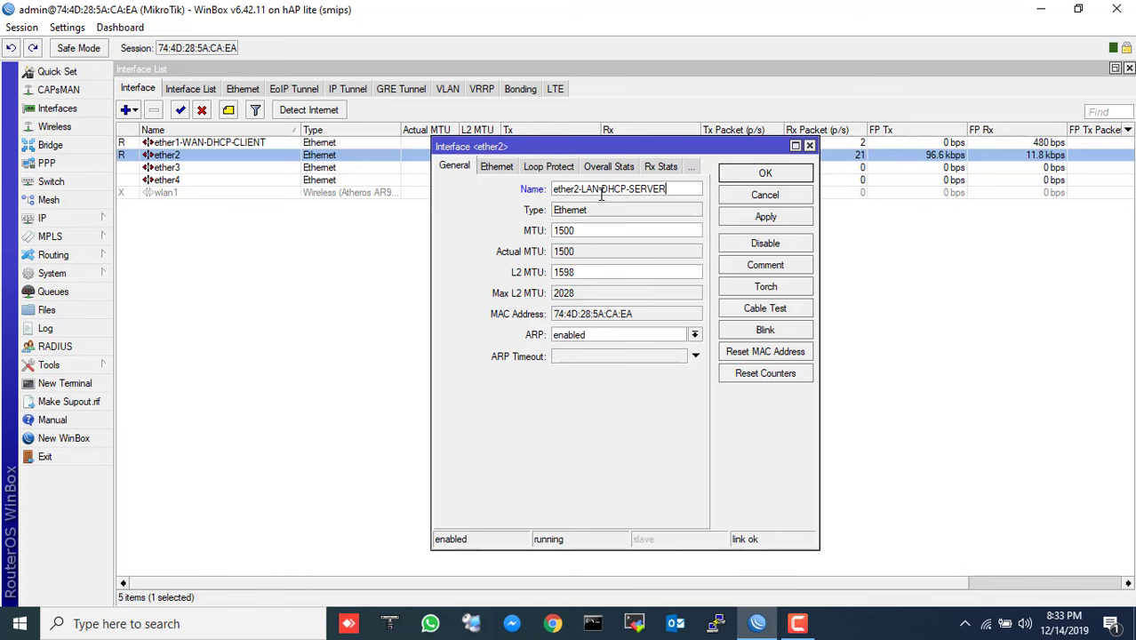
left_click(769, 174)
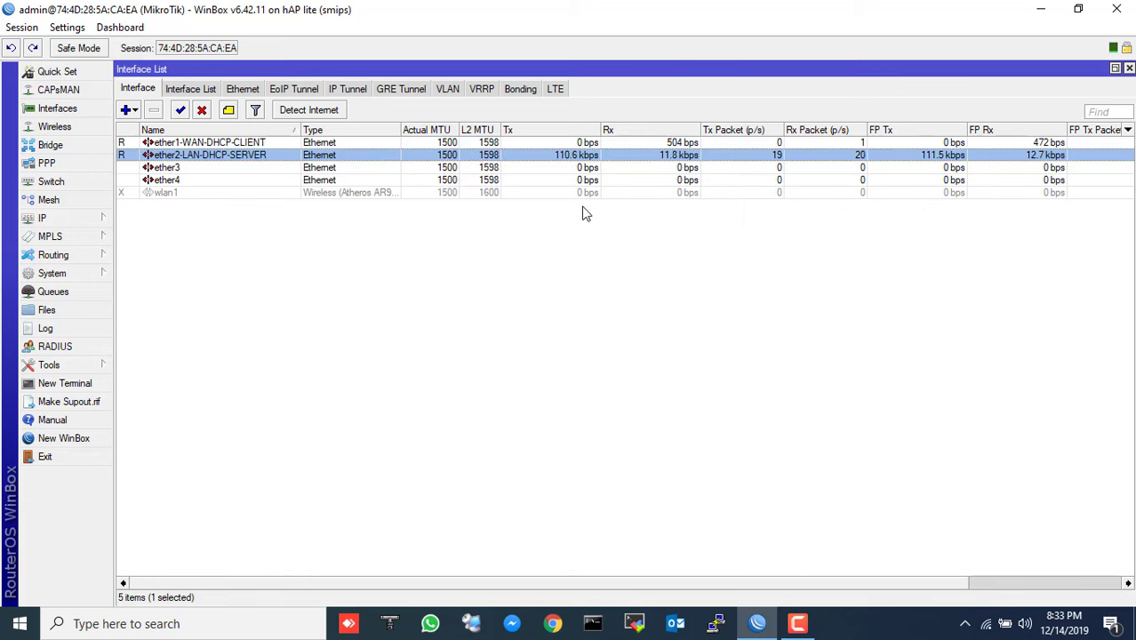
left_click(255, 192)
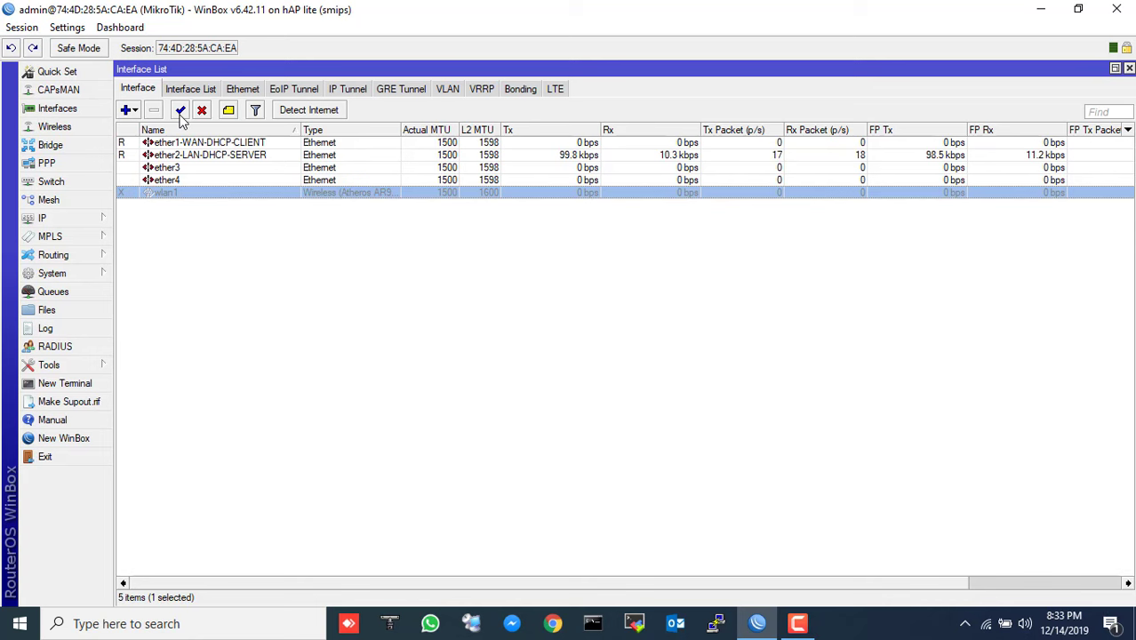
- Enable the disabled wlan1 interface and change its name to wlan1-LAN-WiFi
left_click(180, 111)
double_click(216, 194)
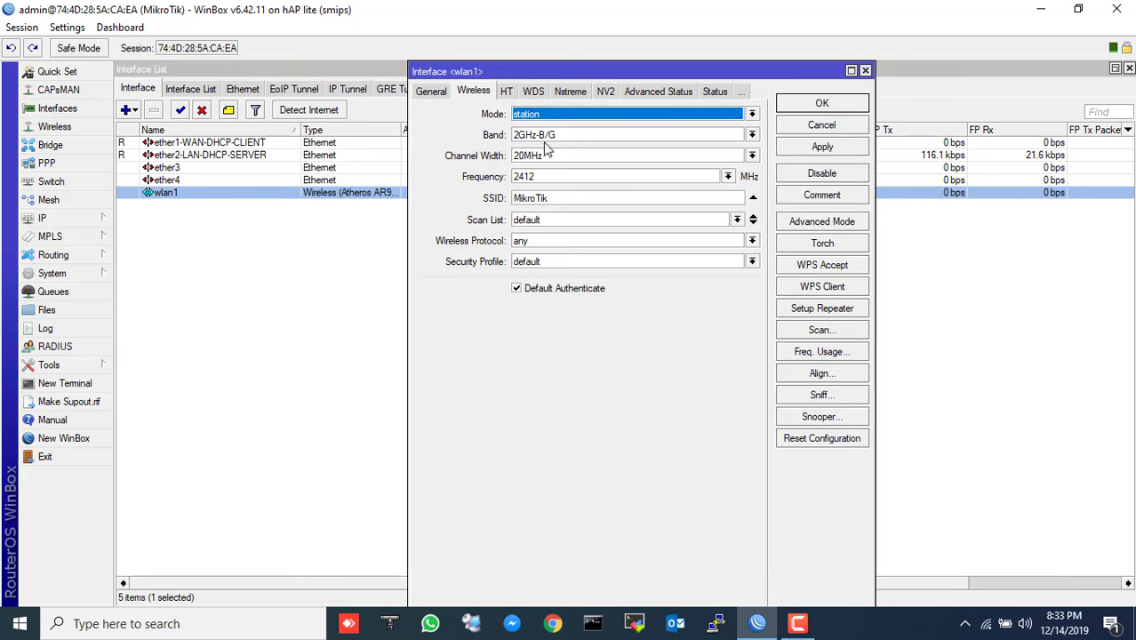
left_click(420, 92)
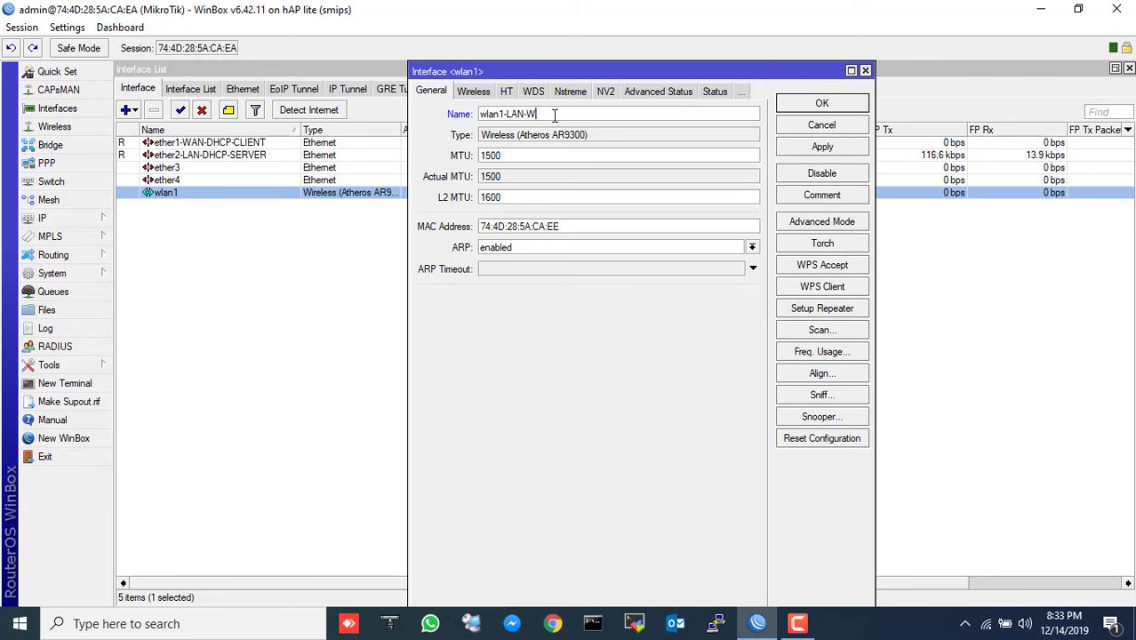
type("Fi")
left_click(788, 105)
left_click(510, 282)
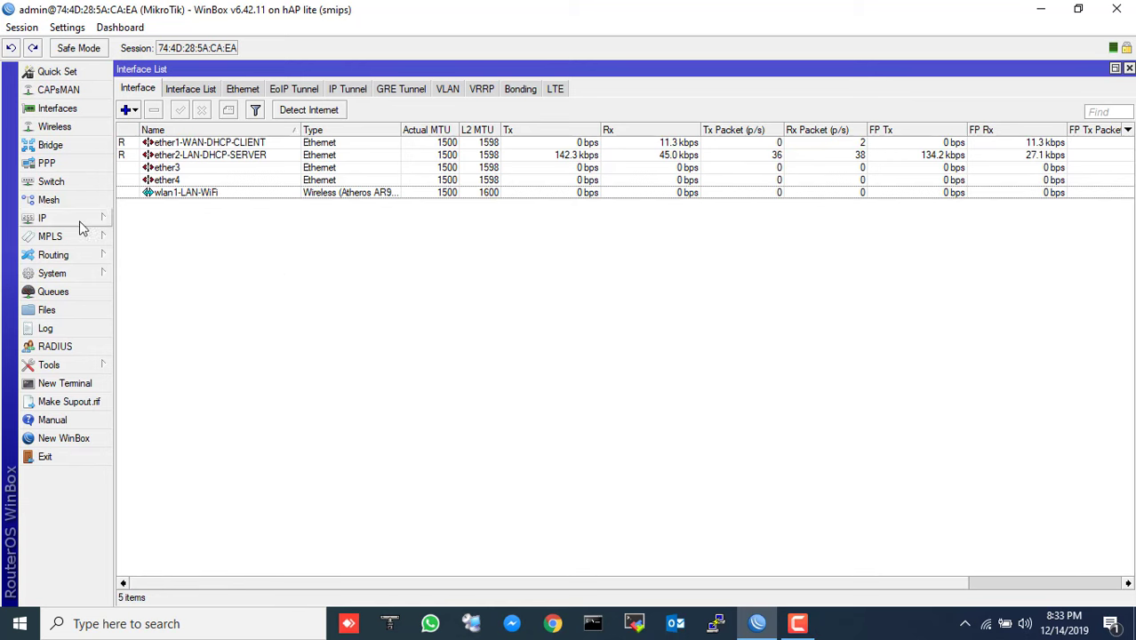
- Start a ping to 8.8.8.8 from a new router terminal
left_click(84, 384)
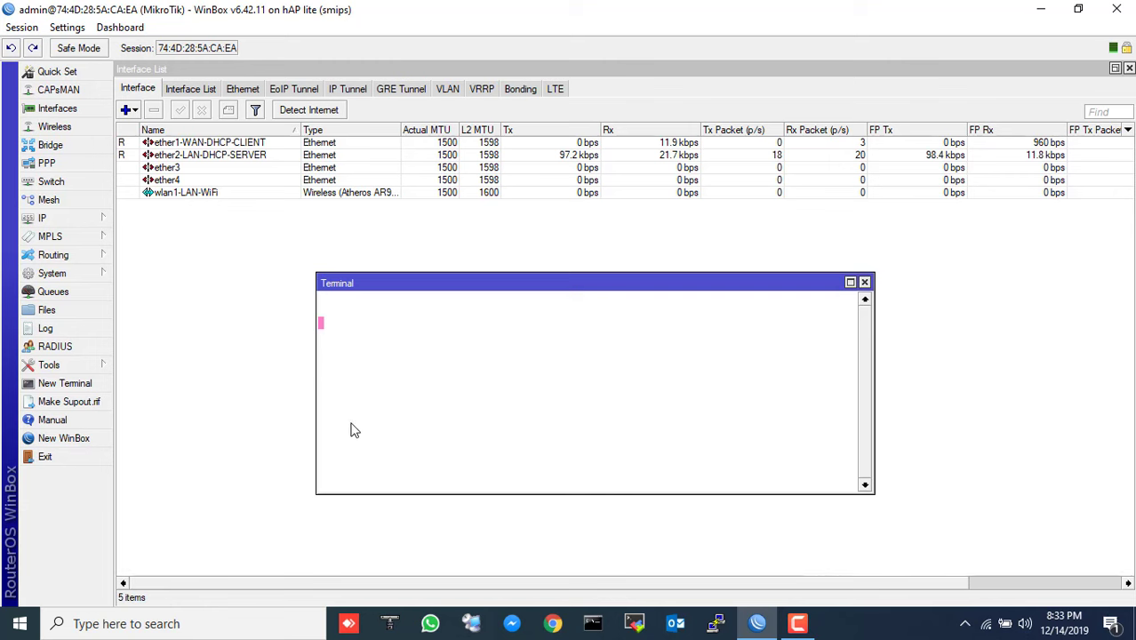
type("ping")
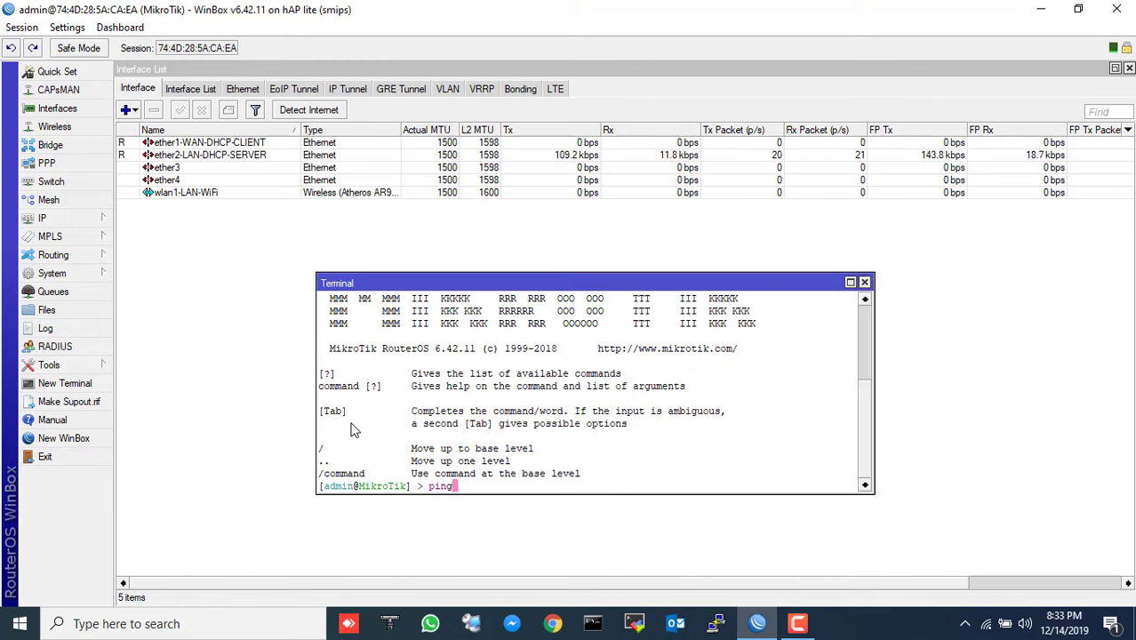
type(" 8.8.8.8")
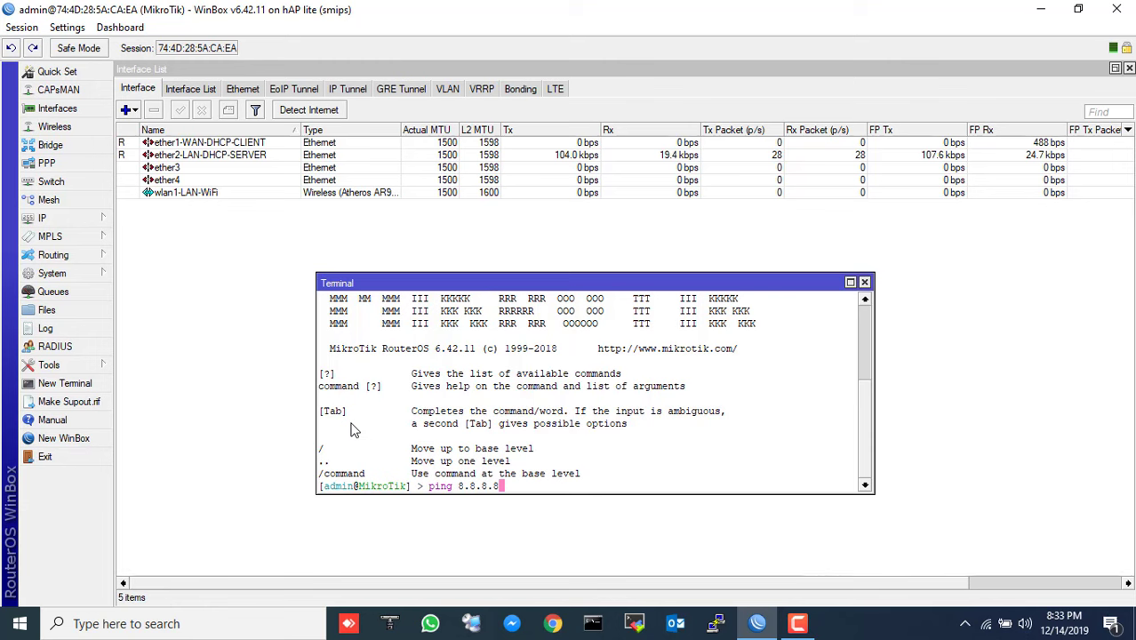
key("Return")
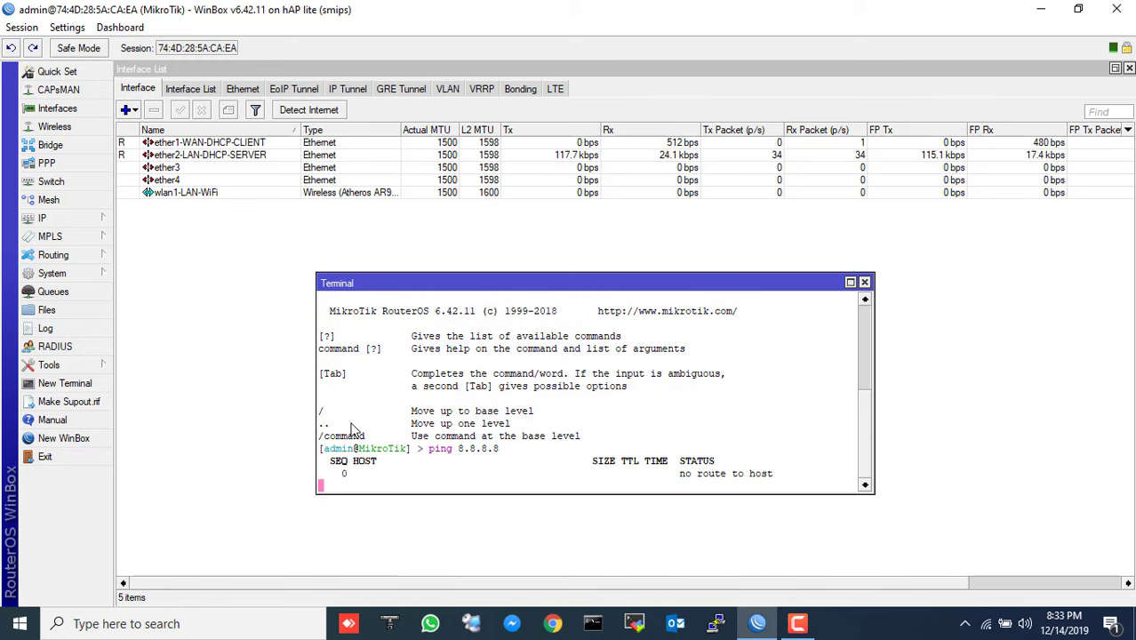
- Add a DHCP client on interface ether1-WAN-DHCP-CLIENT
left_click(40, 219)
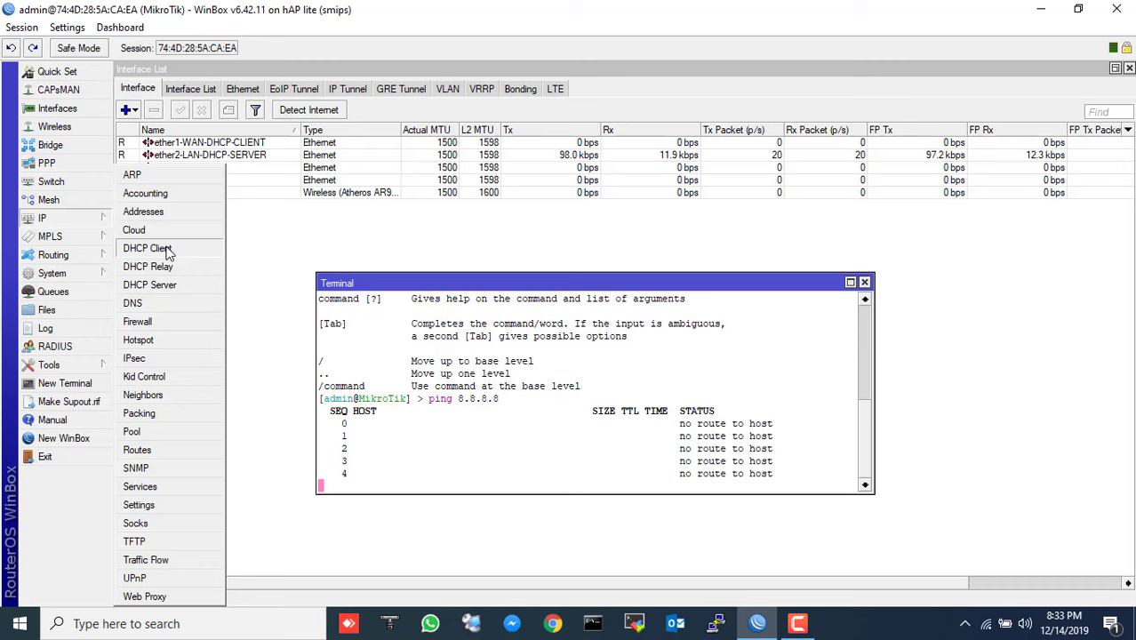
left_click(167, 250)
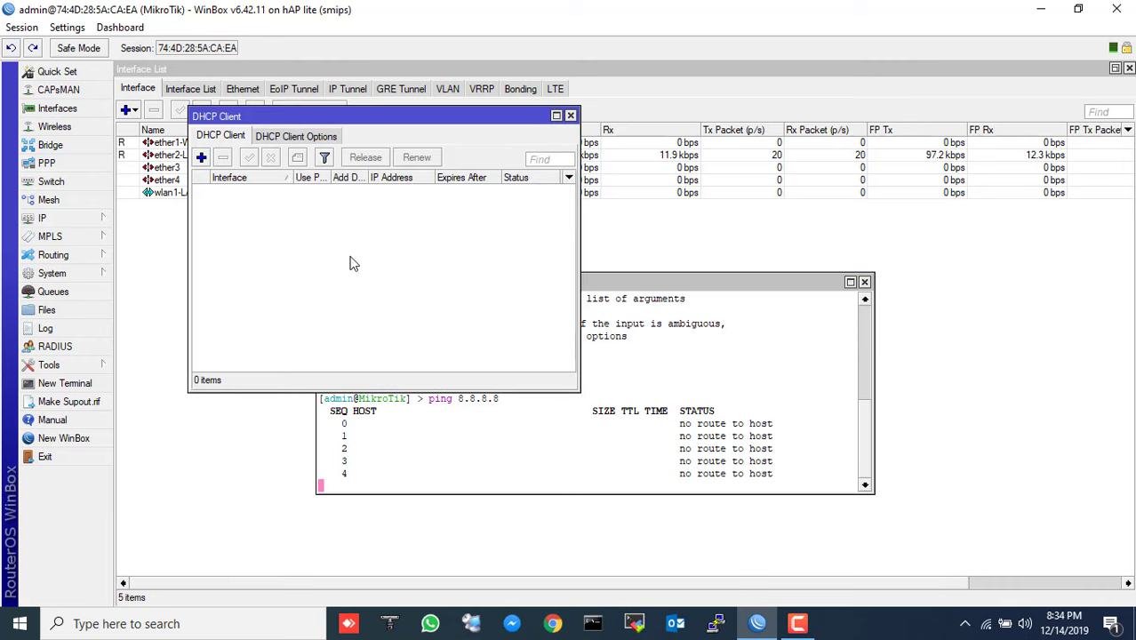
left_click(201, 158)
left_click(450, 199)
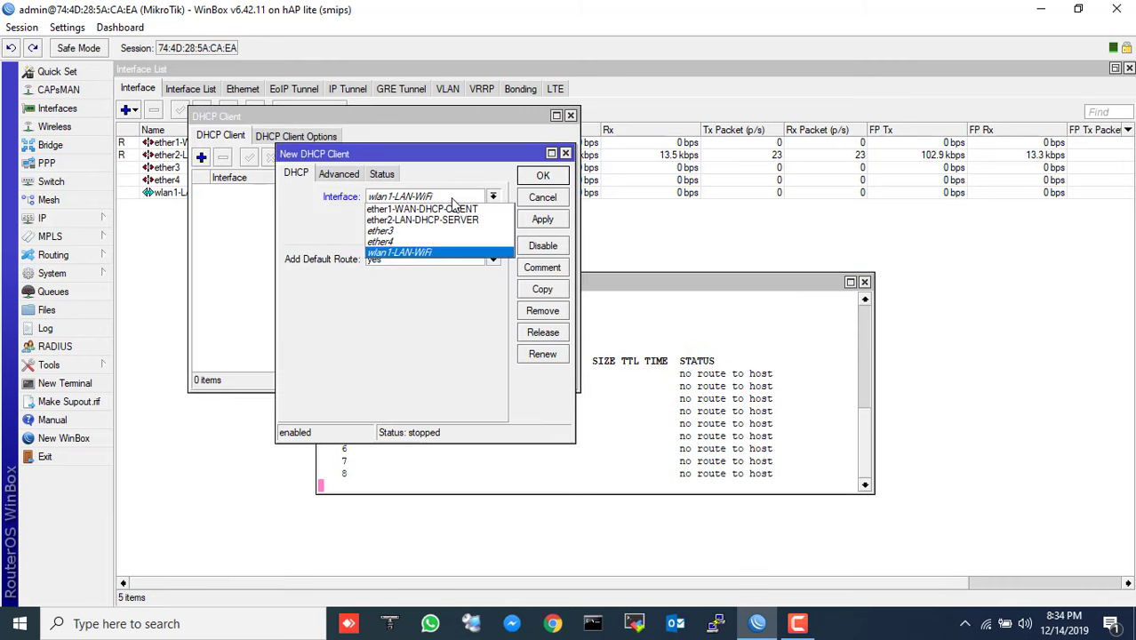
left_click(445, 212)
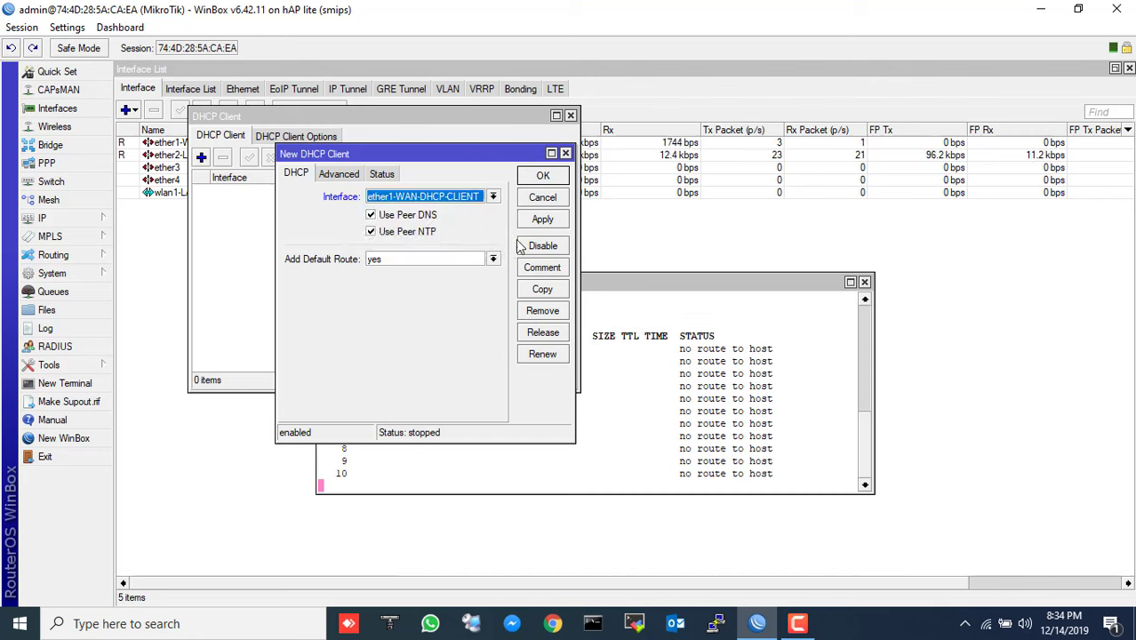
left_click(542, 178)
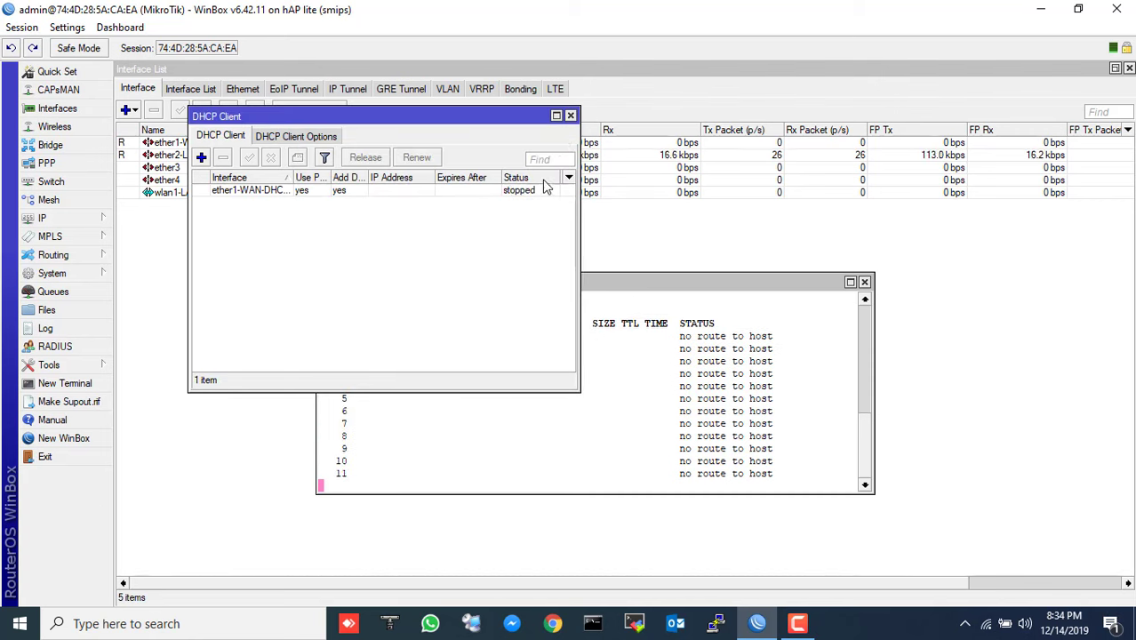
left_click(570, 116)
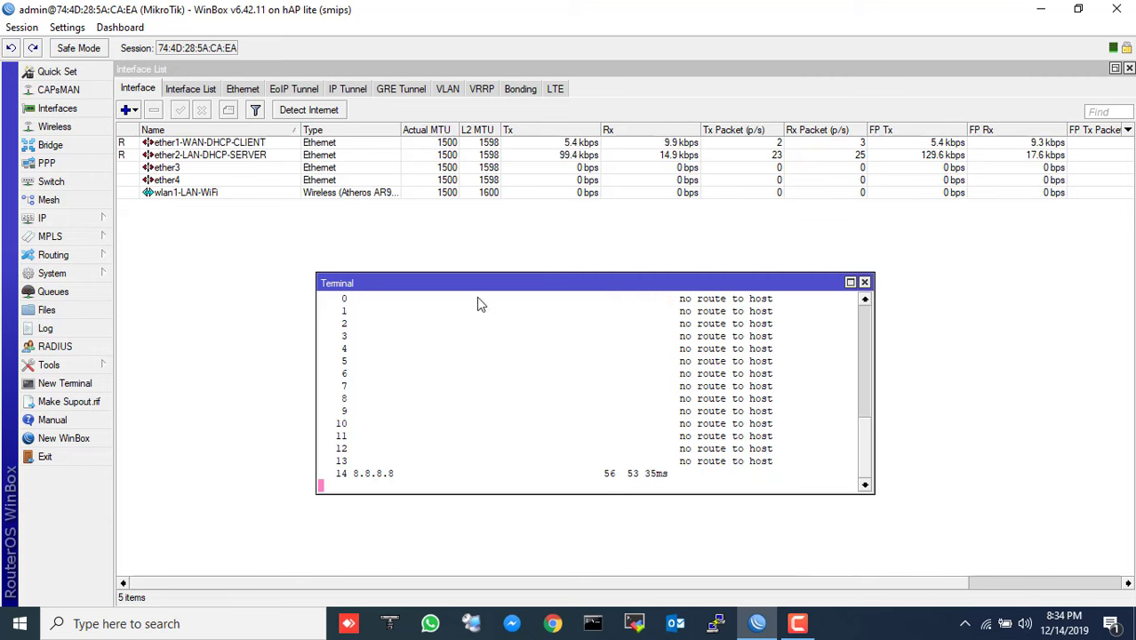
- Create a new NAT rule with Out. Interface ether1-WAN-DHCP-CLIENT
left_click(864, 282)
left_click(39, 219)
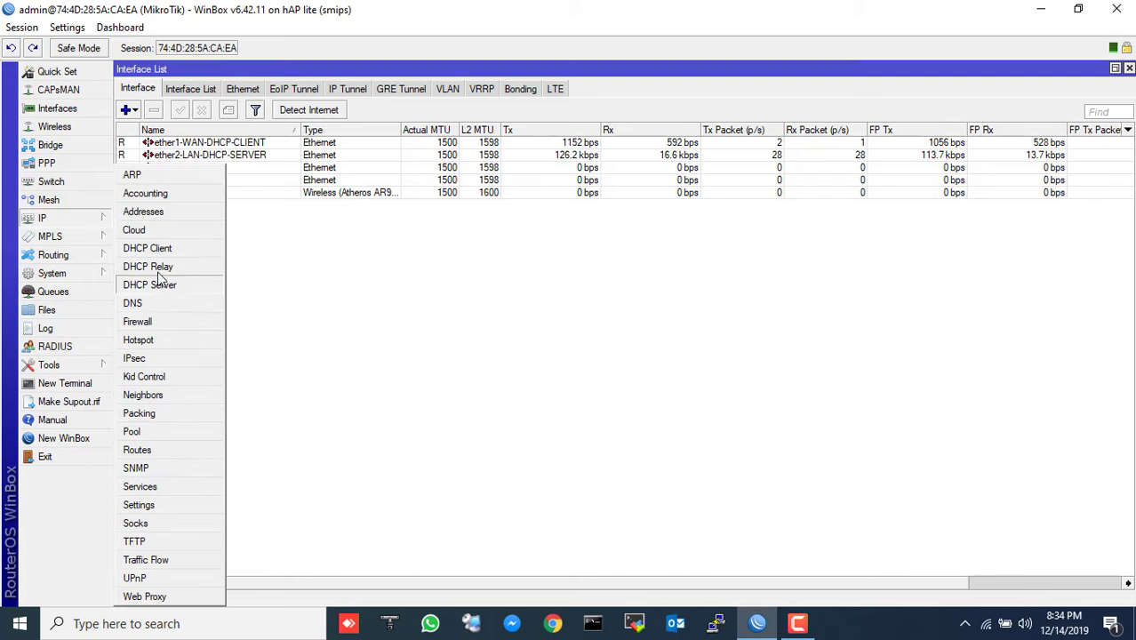
left_click(155, 325)
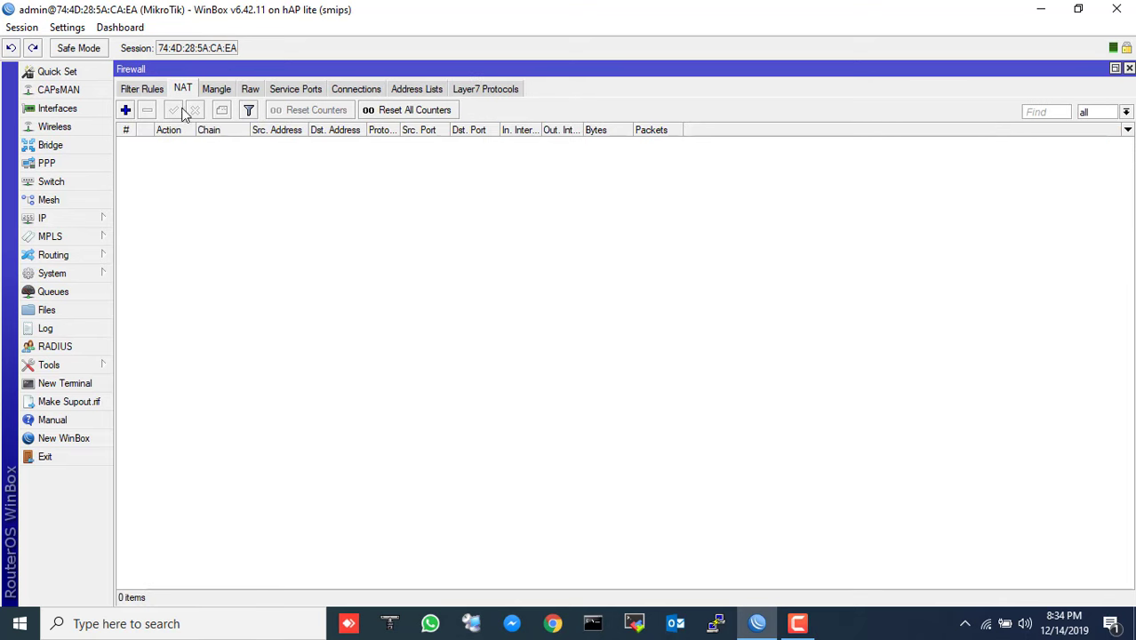
left_click(126, 109)
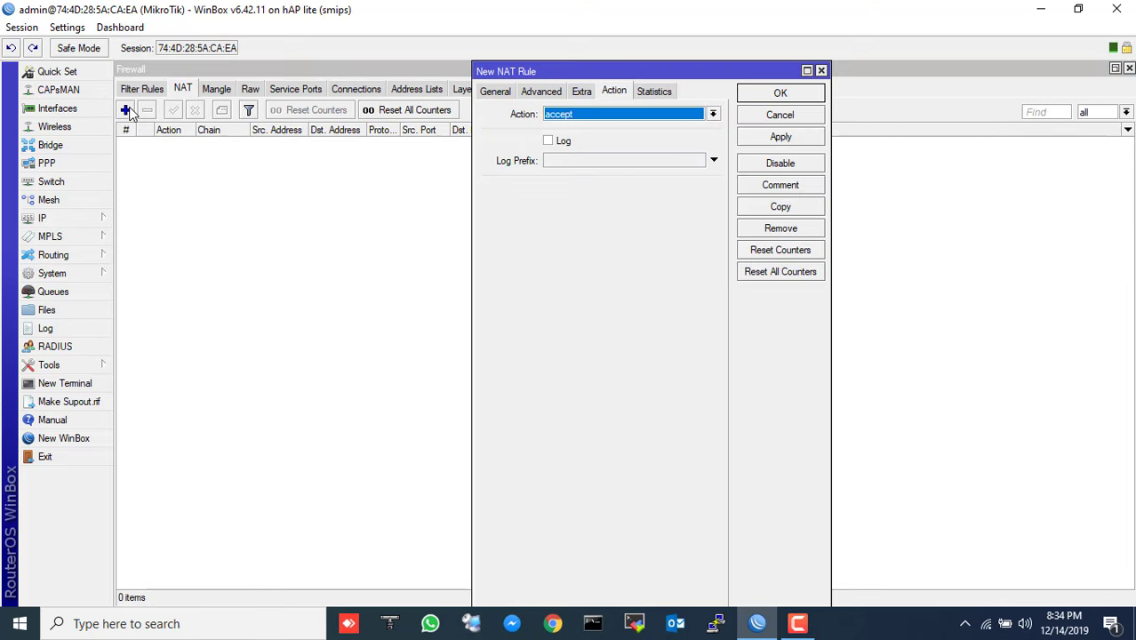
left_click(495, 91)
left_click(573, 296)
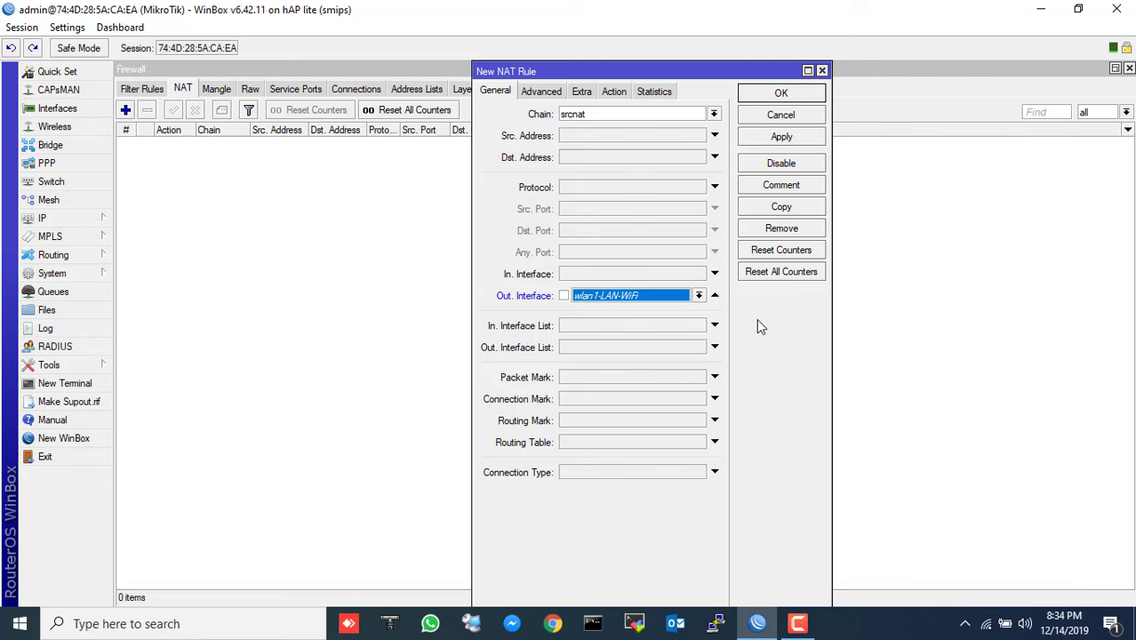
left_click(699, 295)
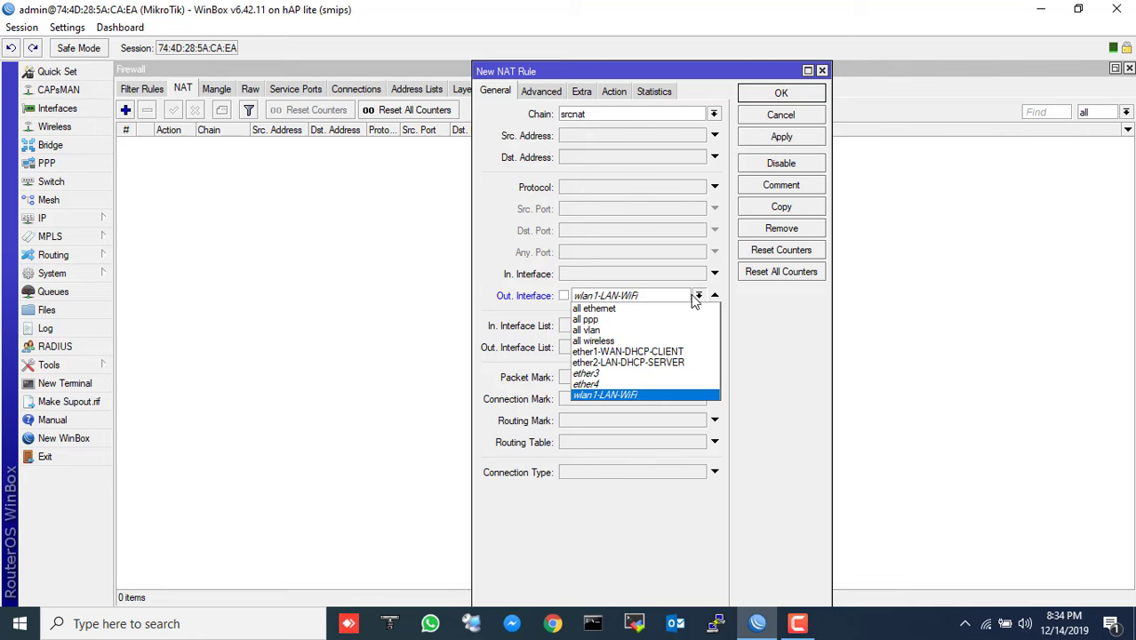
left_click(638, 352)
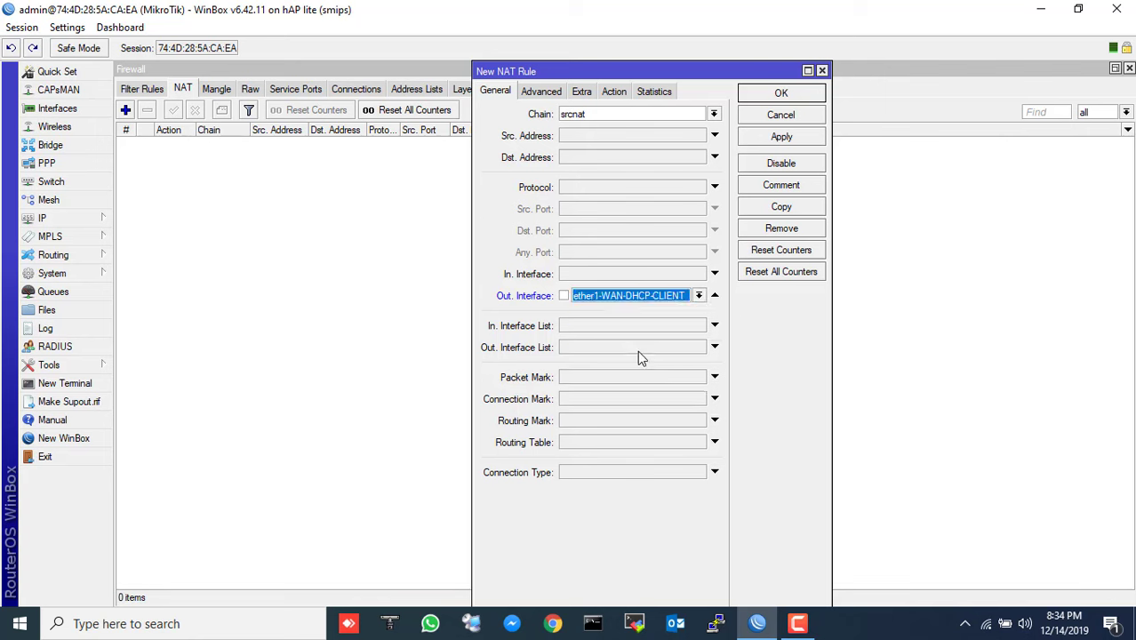
- Set the NAT rule's action to masquerade, save it, and close the Firewall window
left_click(609, 93)
left_click(593, 115)
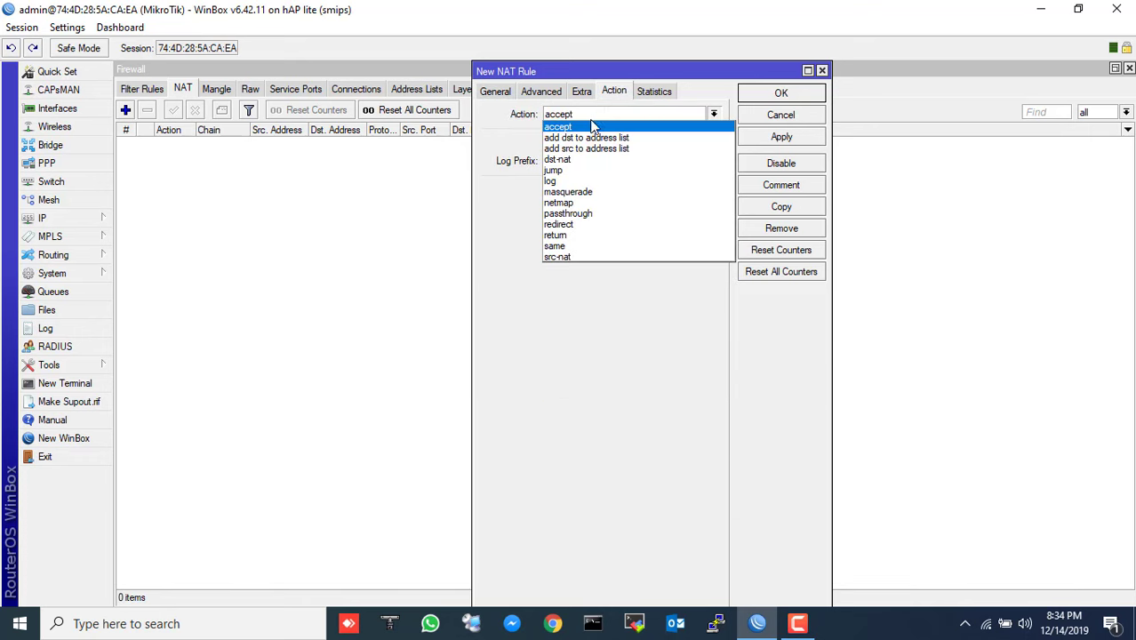
left_click(589, 194)
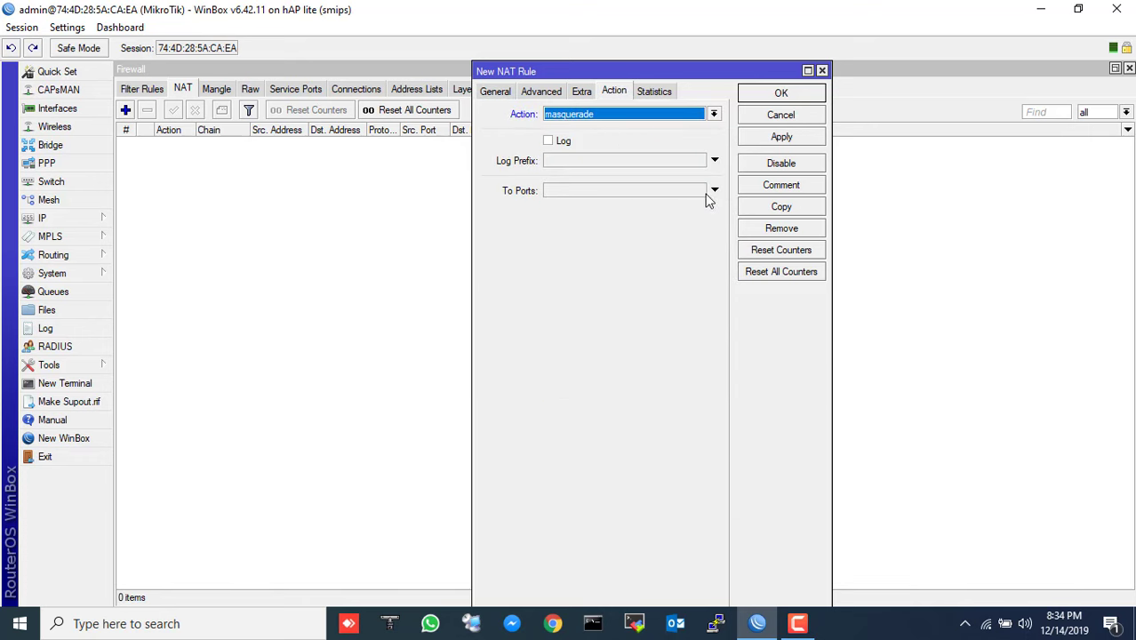
left_click(770, 96)
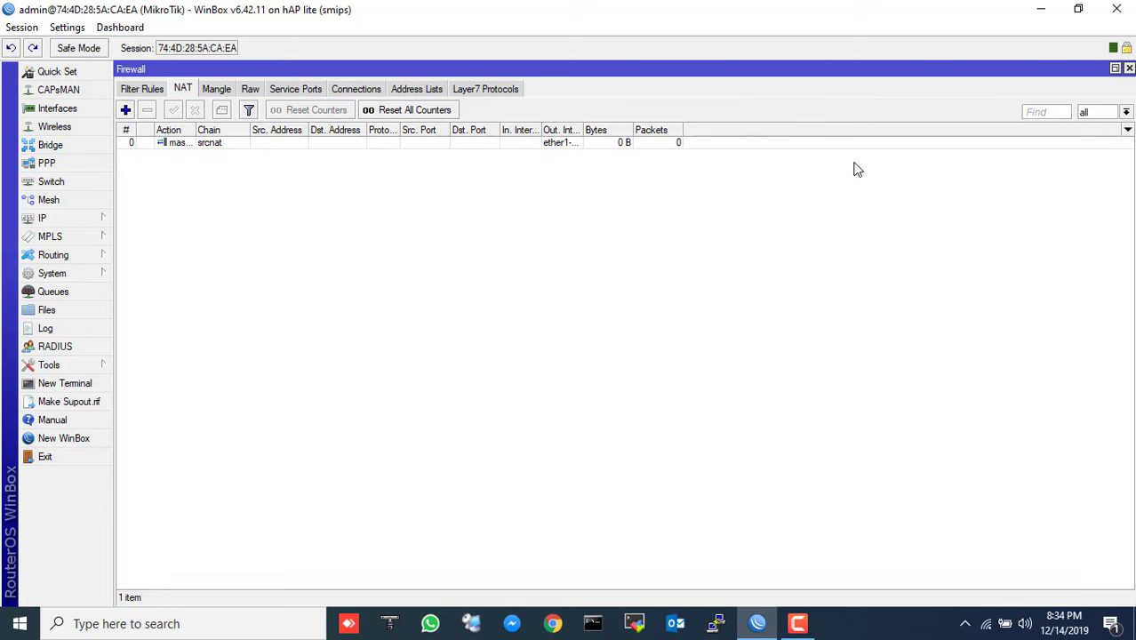
left_click(1129, 69)
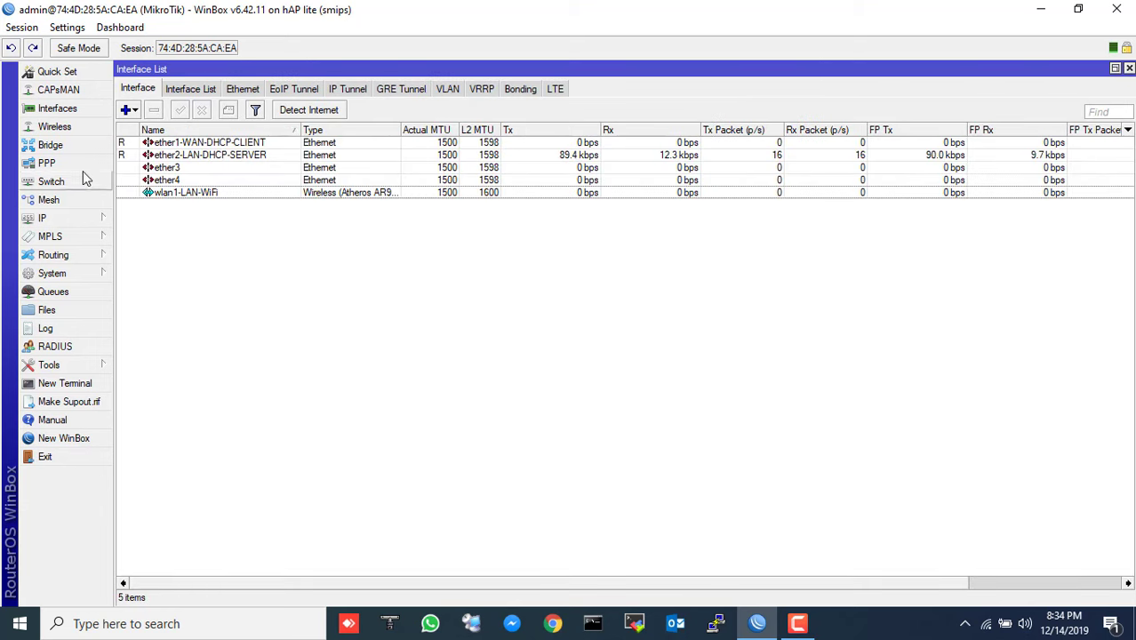
- Add a bridge on the Bridge tab, naming it bridge1-LAN
left_click(53, 145)
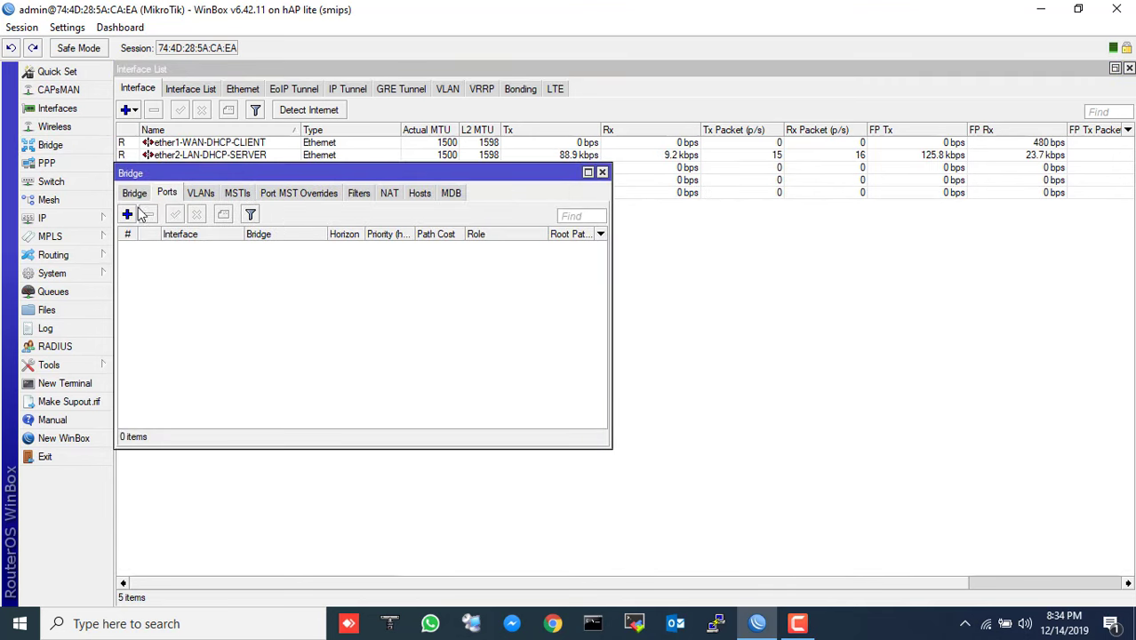
left_click(134, 193)
left_click(127, 214)
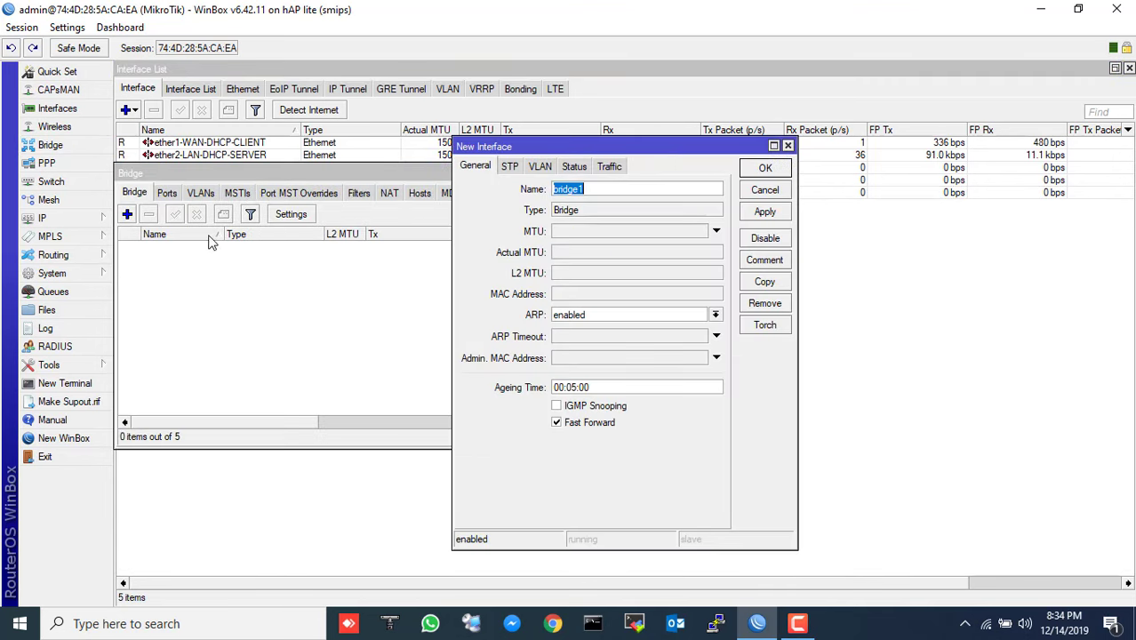
left_click(619, 192)
type("-")
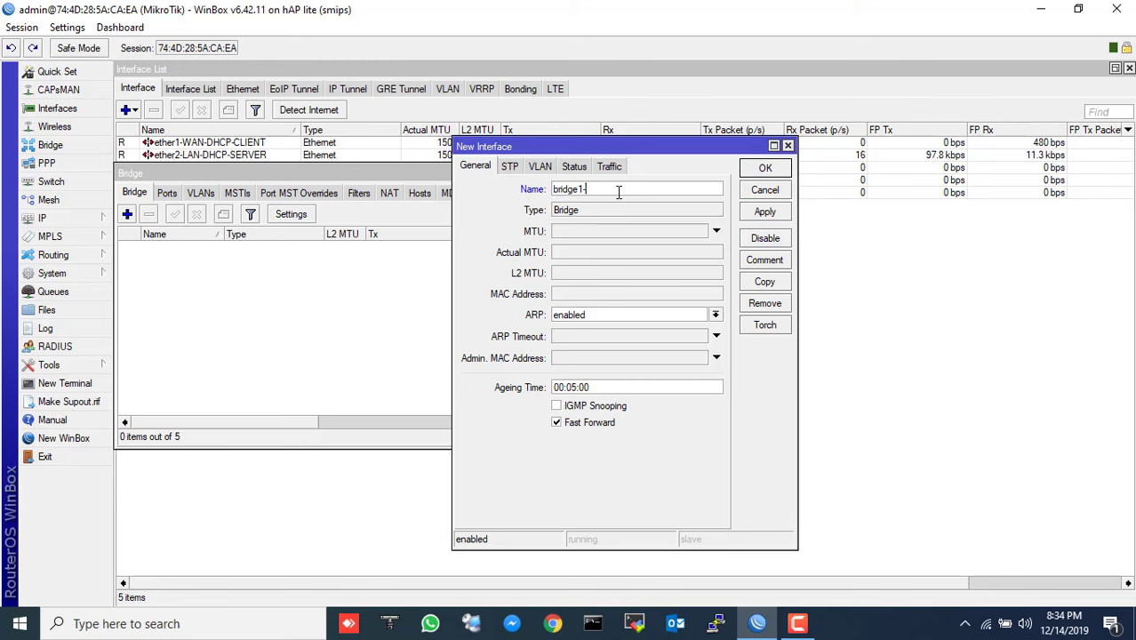
type("LAN")
left_click(746, 171)
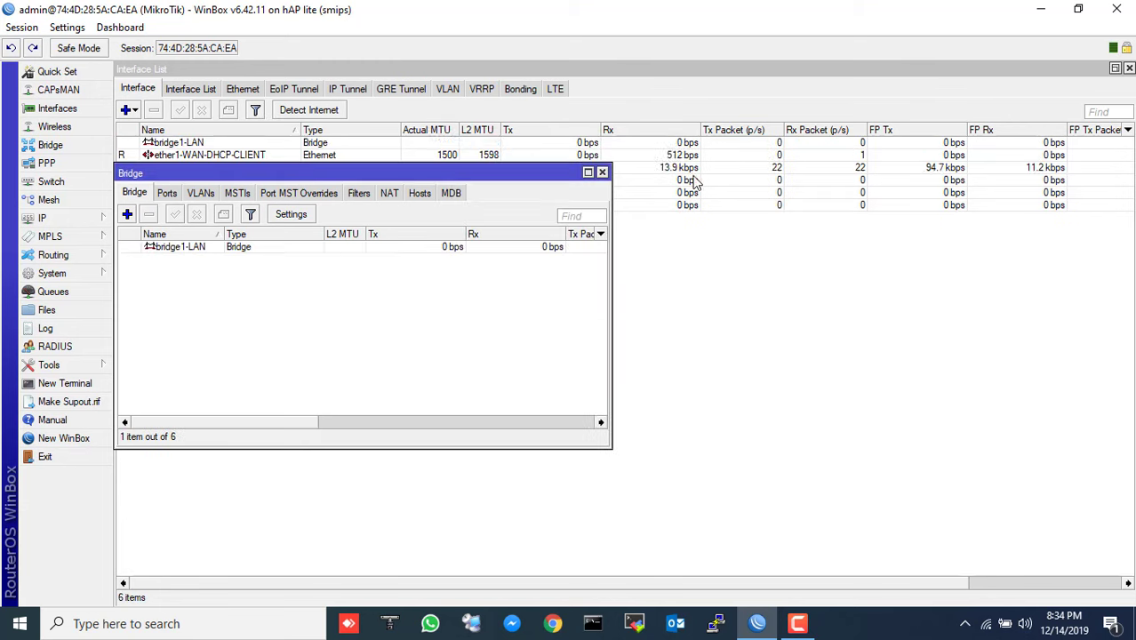
left_click(191, 254)
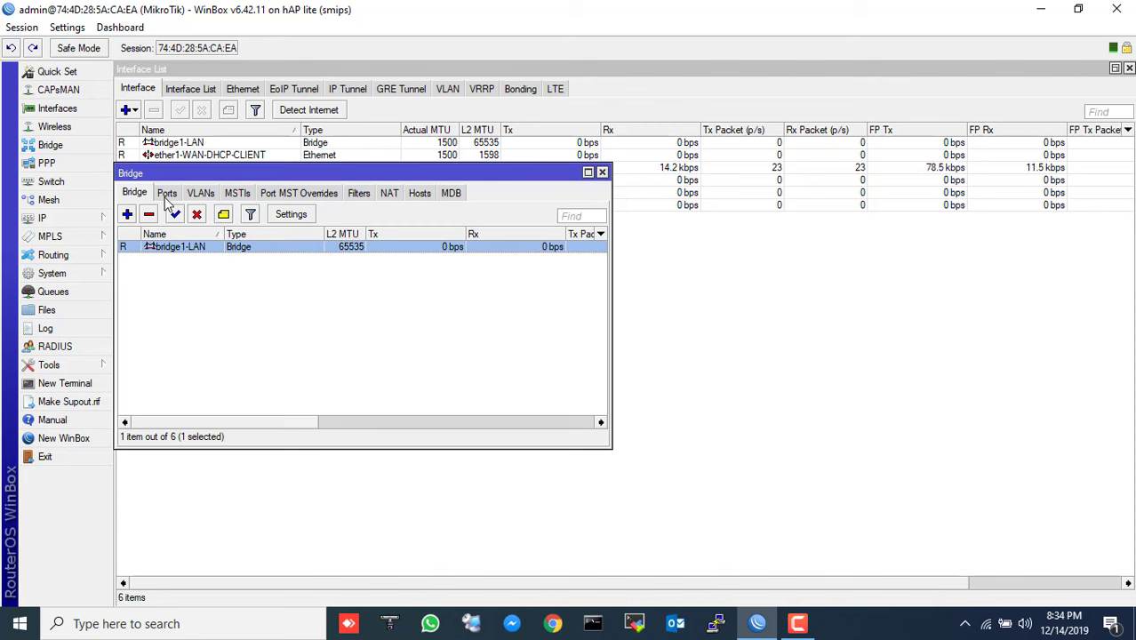
left_click(167, 193)
- Add ether2-LAN-DHCP-SERVER as a port of bridge1-LAN and apply it
left_click_drag(216, 174, 404, 254)
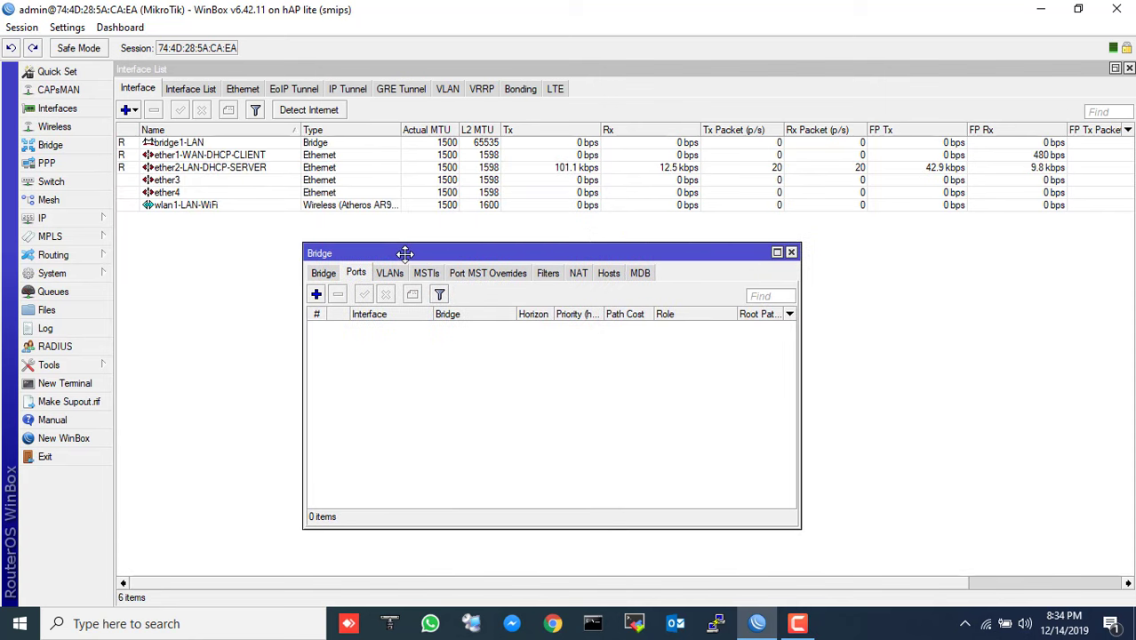
left_click(315, 298)
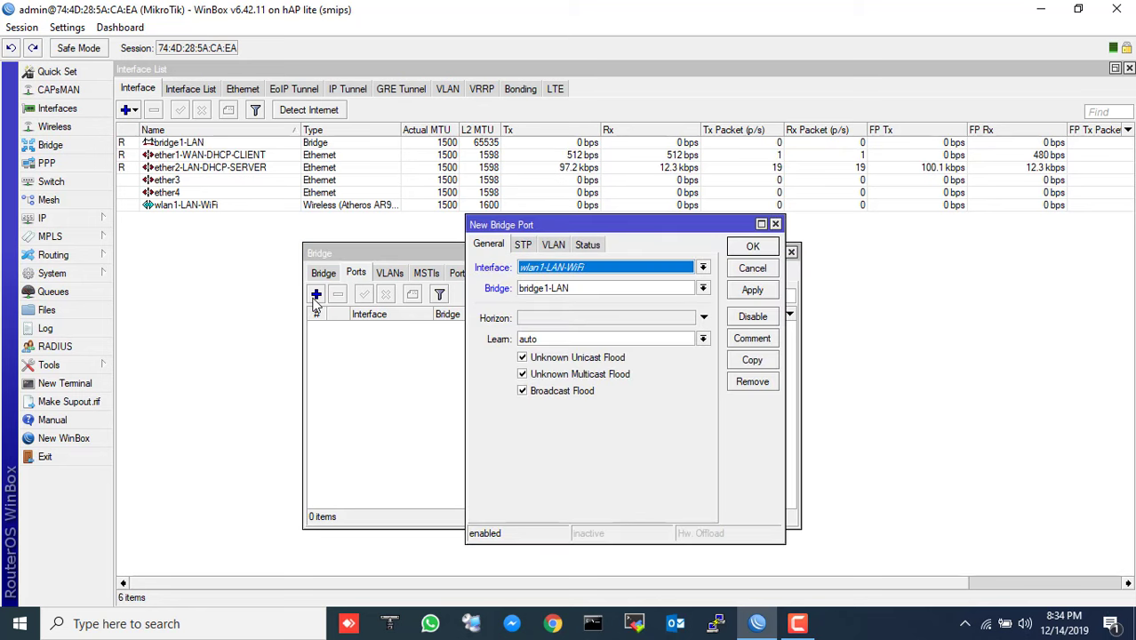
left_click(608, 267)
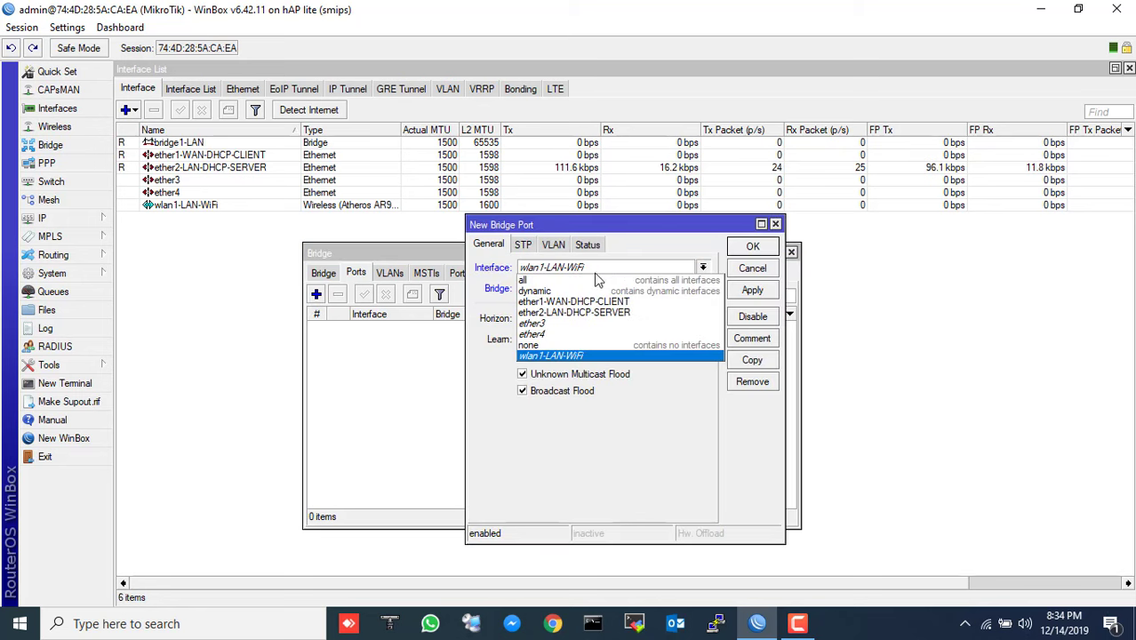
left_click(549, 313)
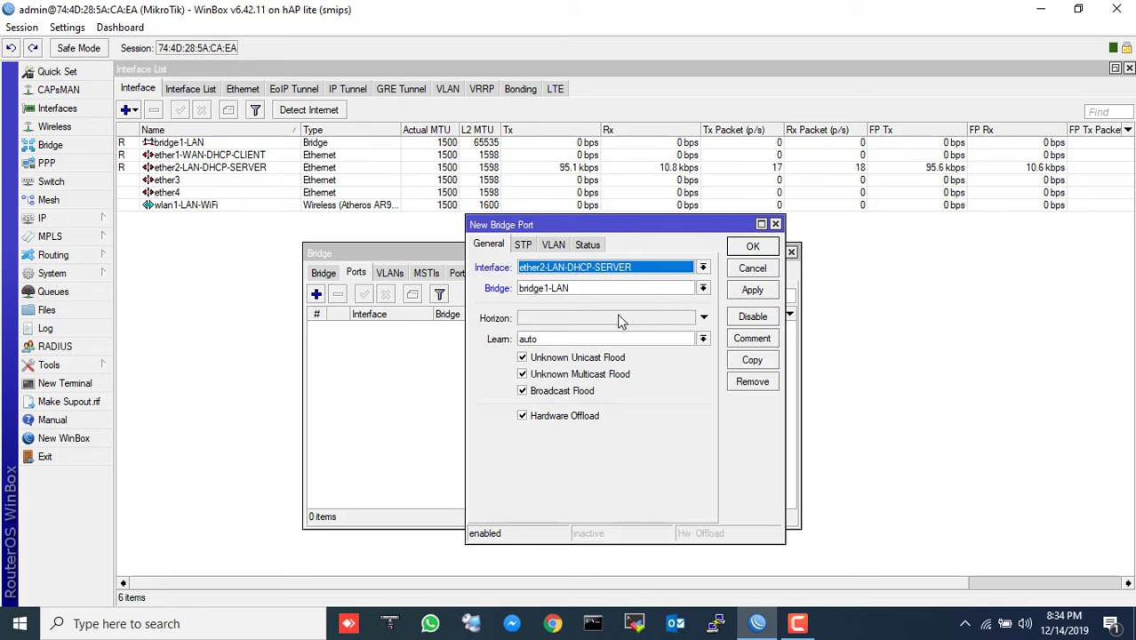
left_click(747, 291)
left_click(749, 253)
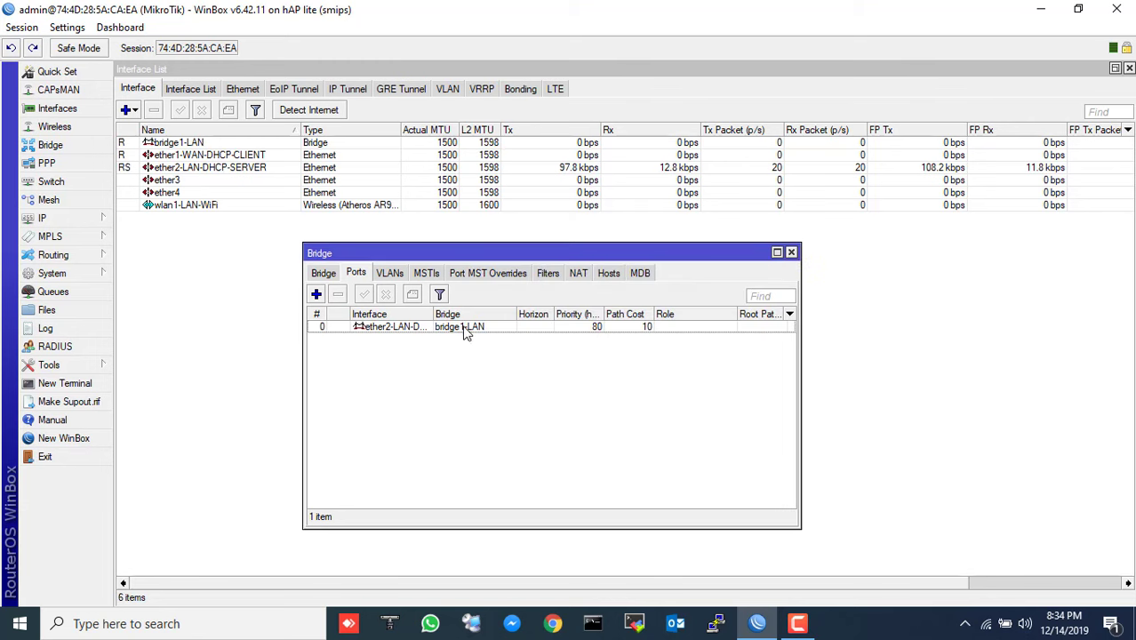
left_click_drag(514, 314, 544, 314)
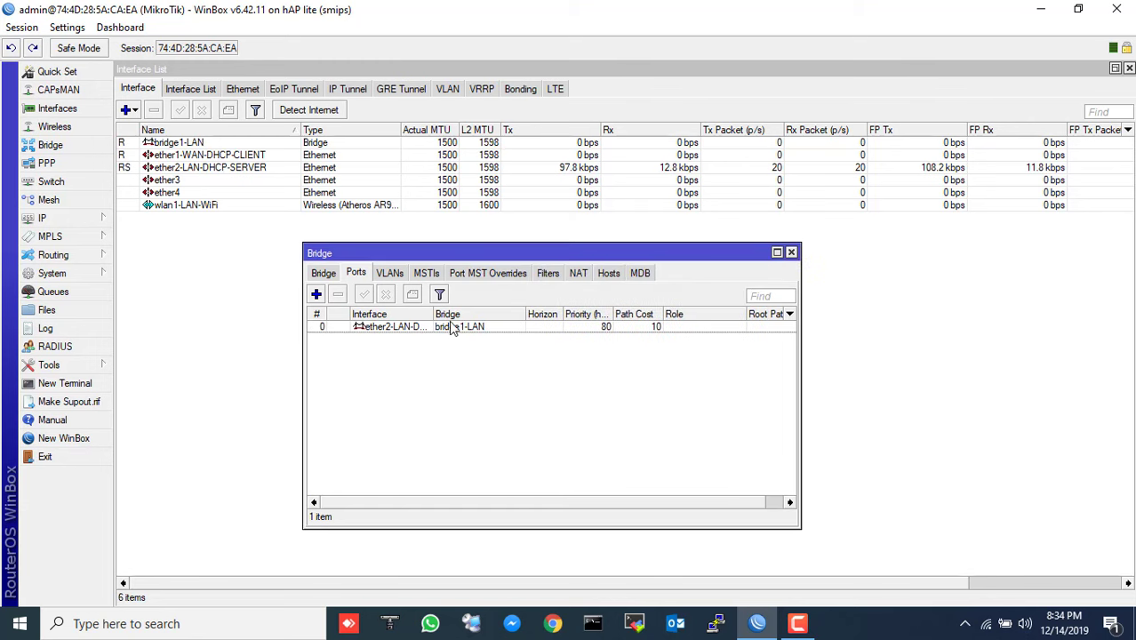
key("super+d")
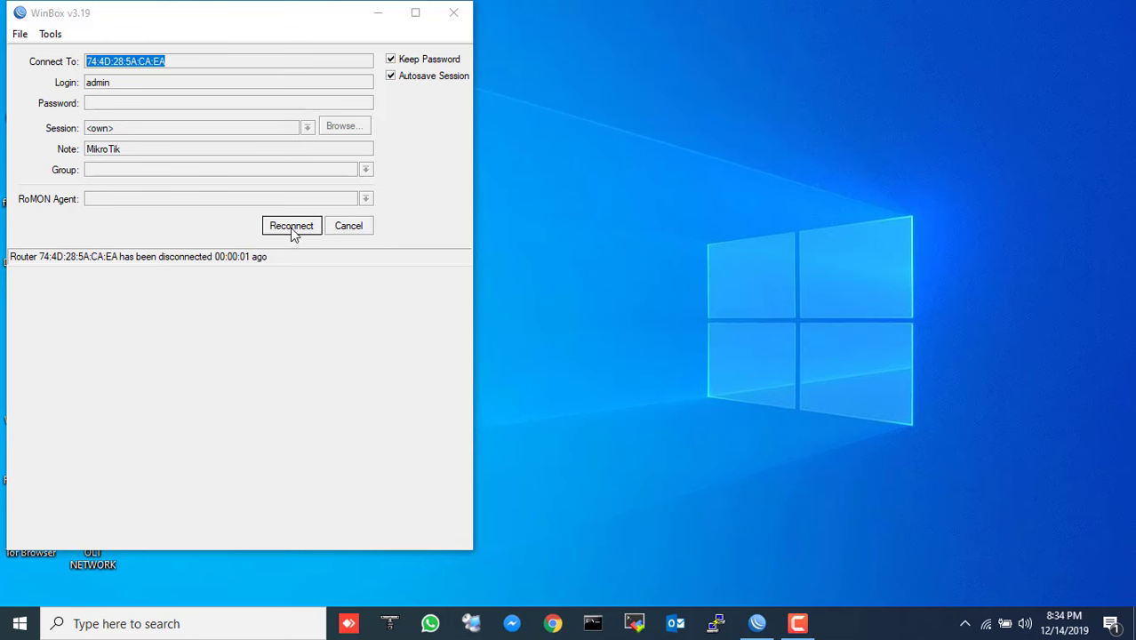
- Reconnect to the router and add wlan1-LAN-WiFi as a second bridge1-LAN port
left_click(290, 227)
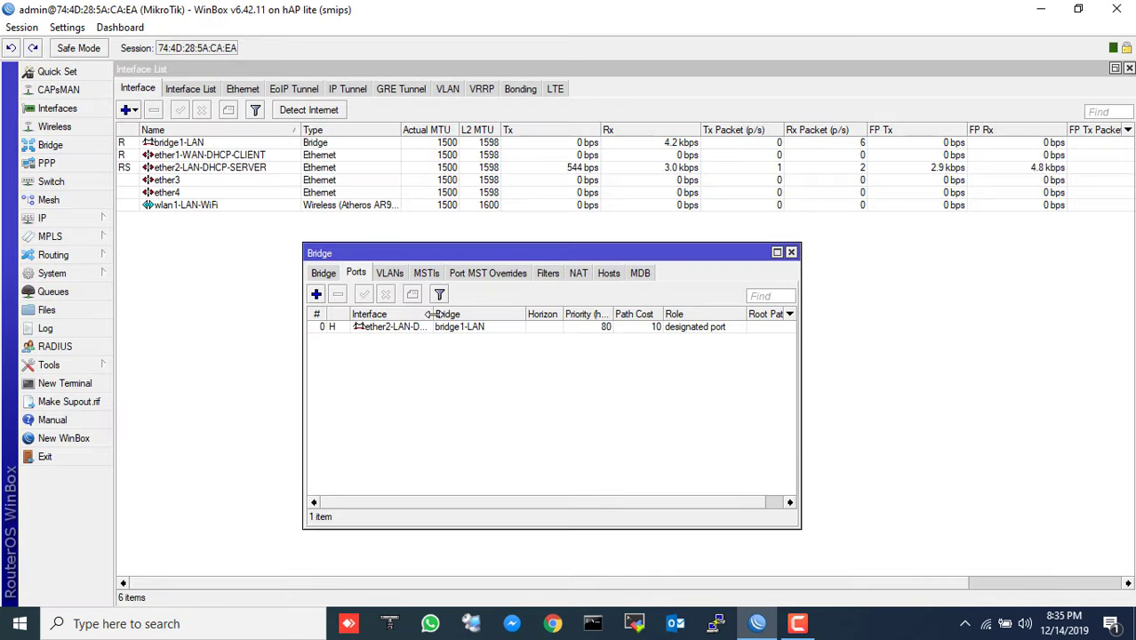
left_click_drag(435, 314, 497, 313)
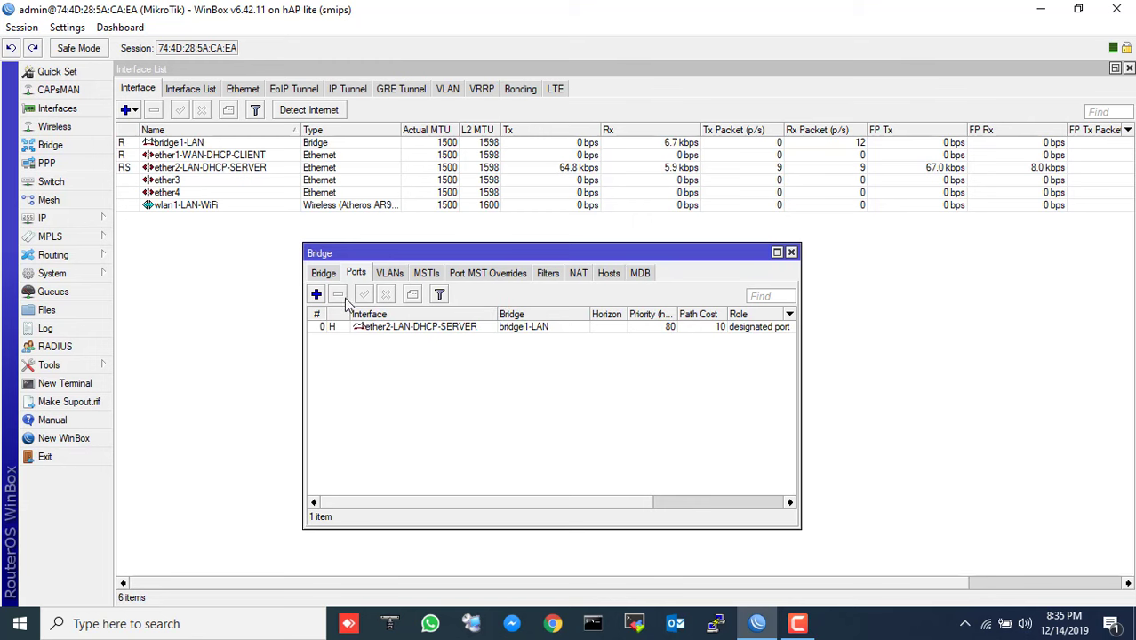
left_click(316, 294)
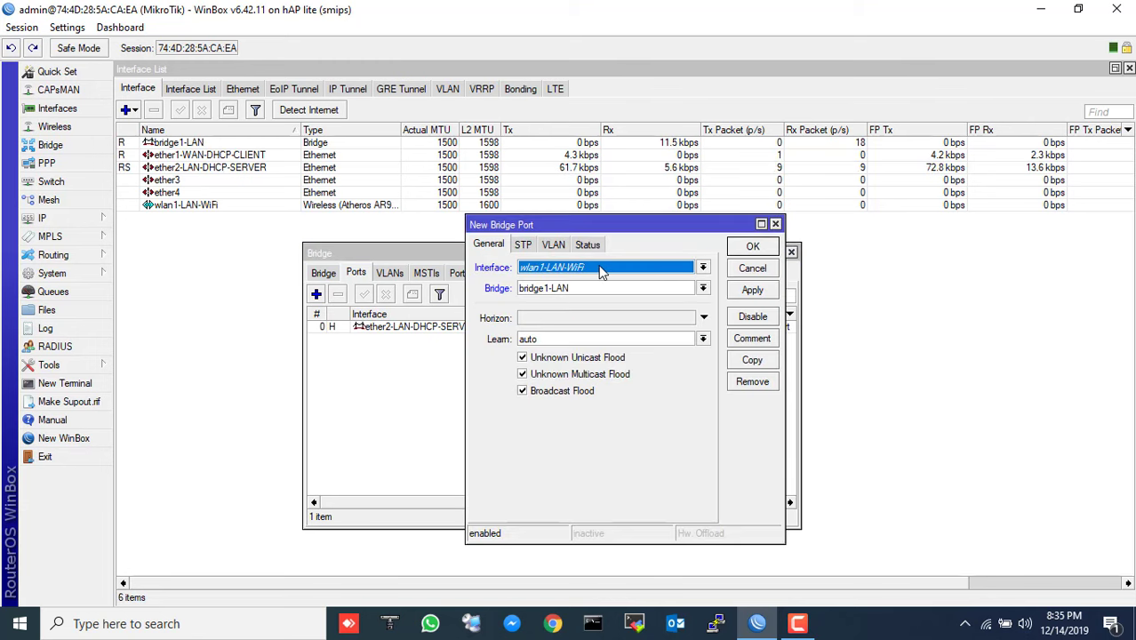
left_click(600, 268)
left_click(558, 356)
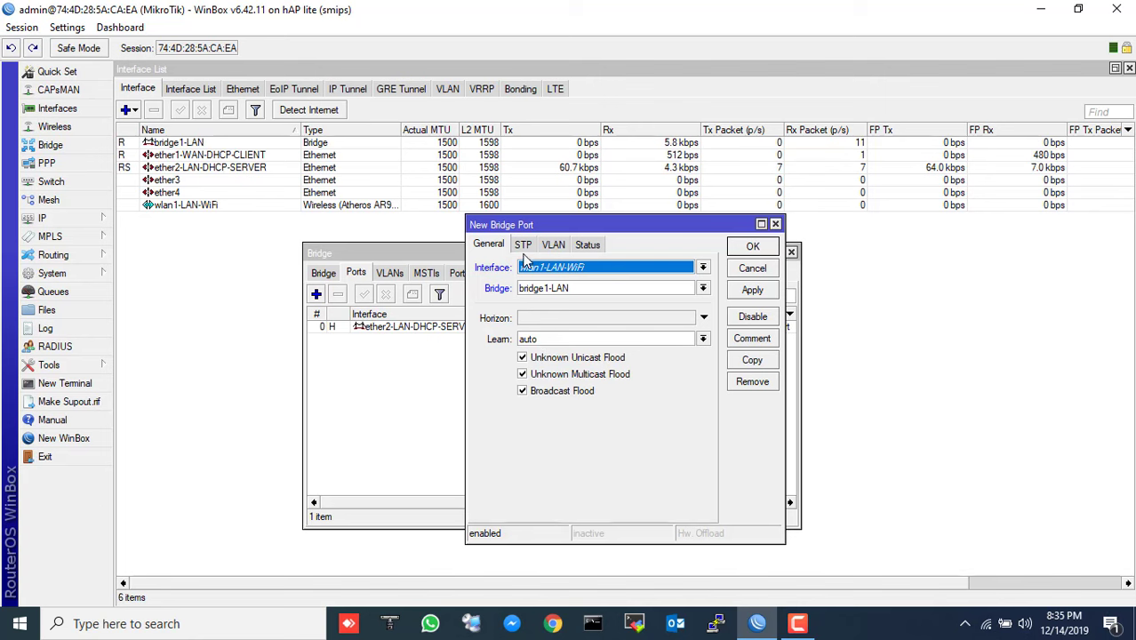
left_click(751, 289)
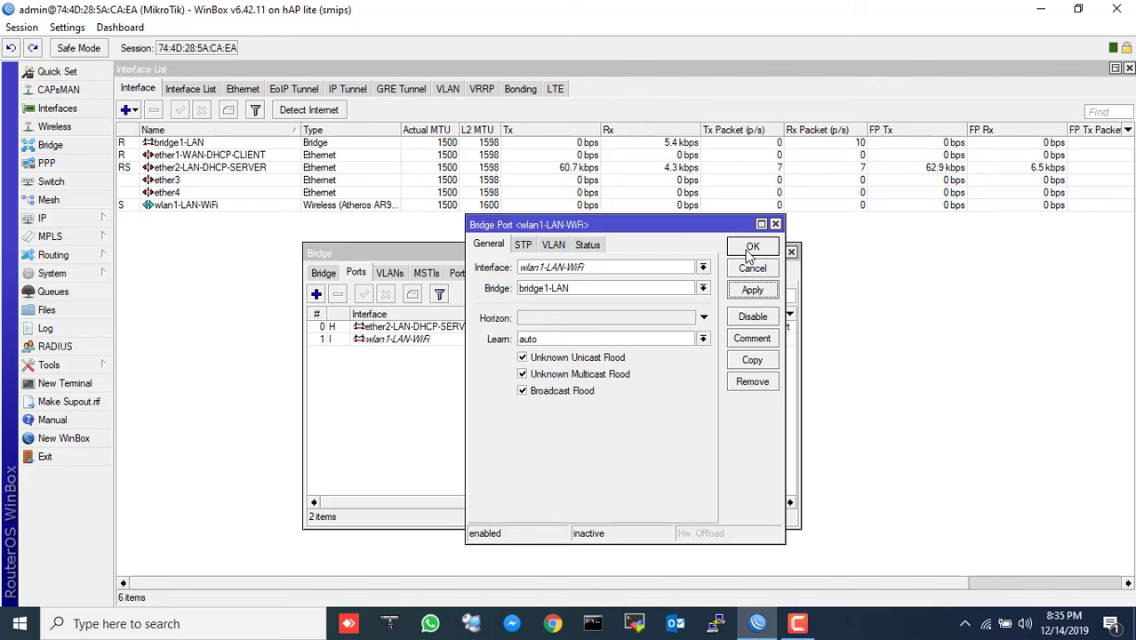
left_click(749, 249)
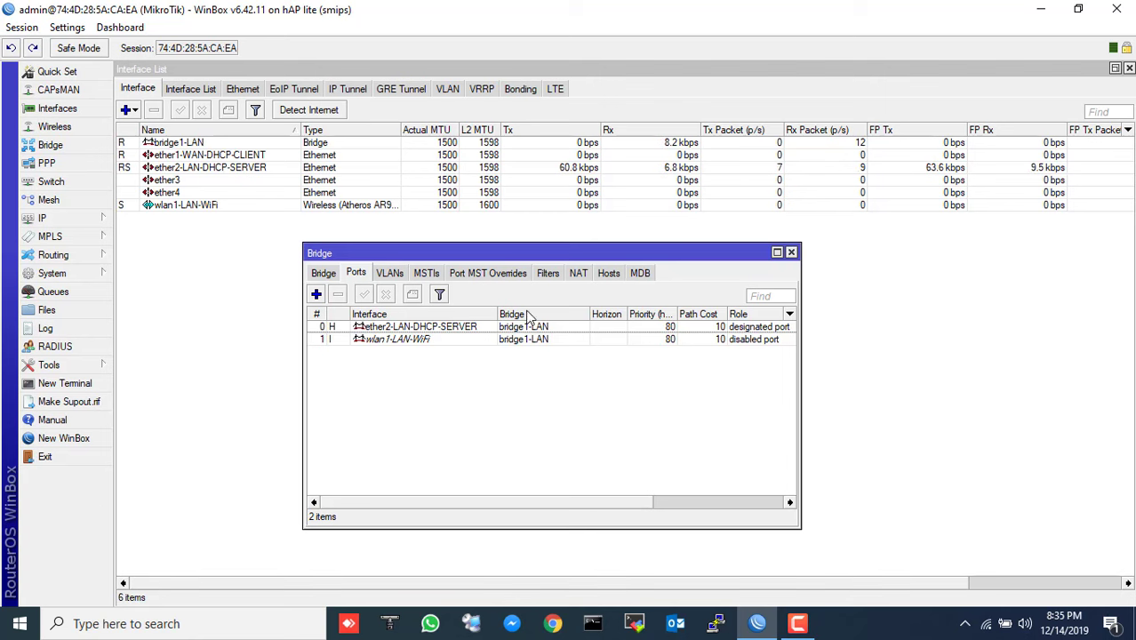
- Add IP address 10.10.10.1/24 on interface bridge1-LAN
left_click(791, 253)
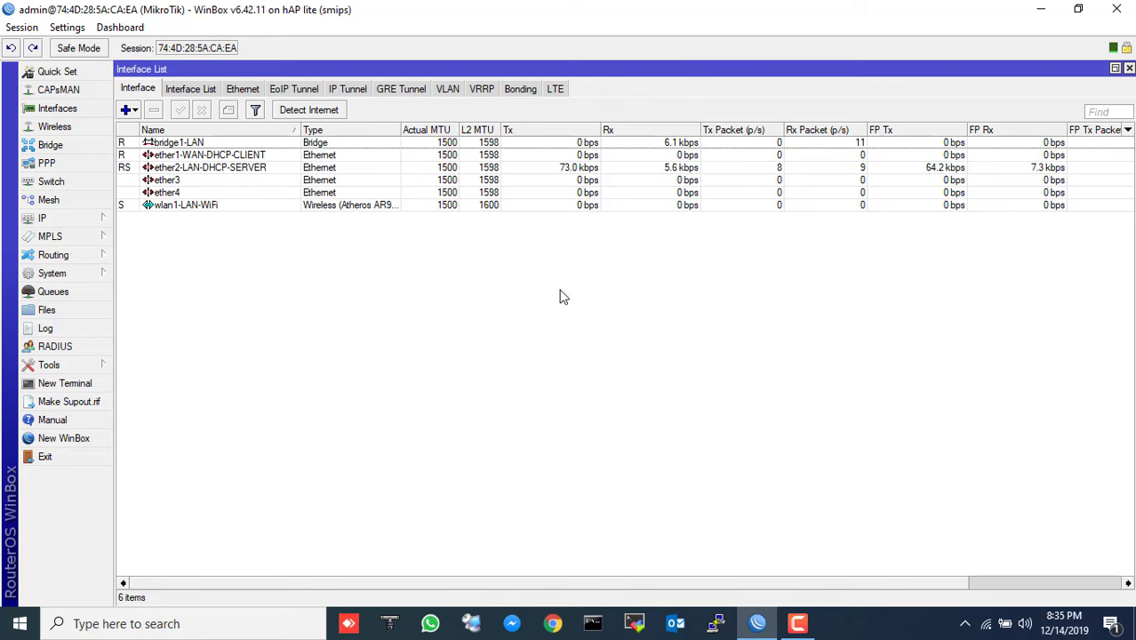
left_click(96, 223)
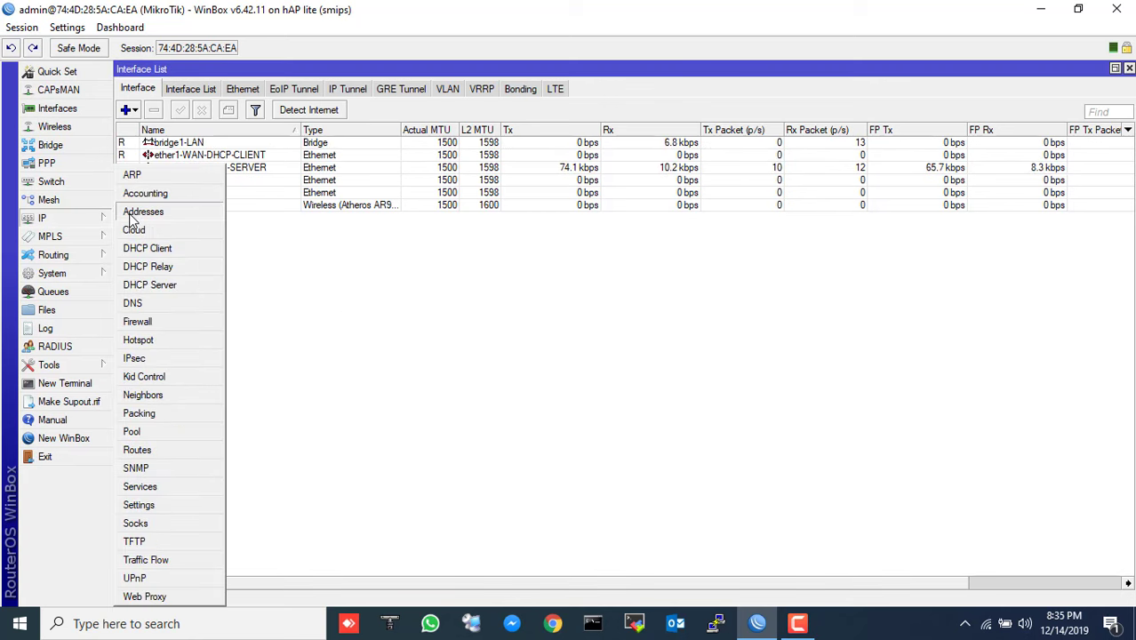
left_click(135, 212)
left_click(502, 233)
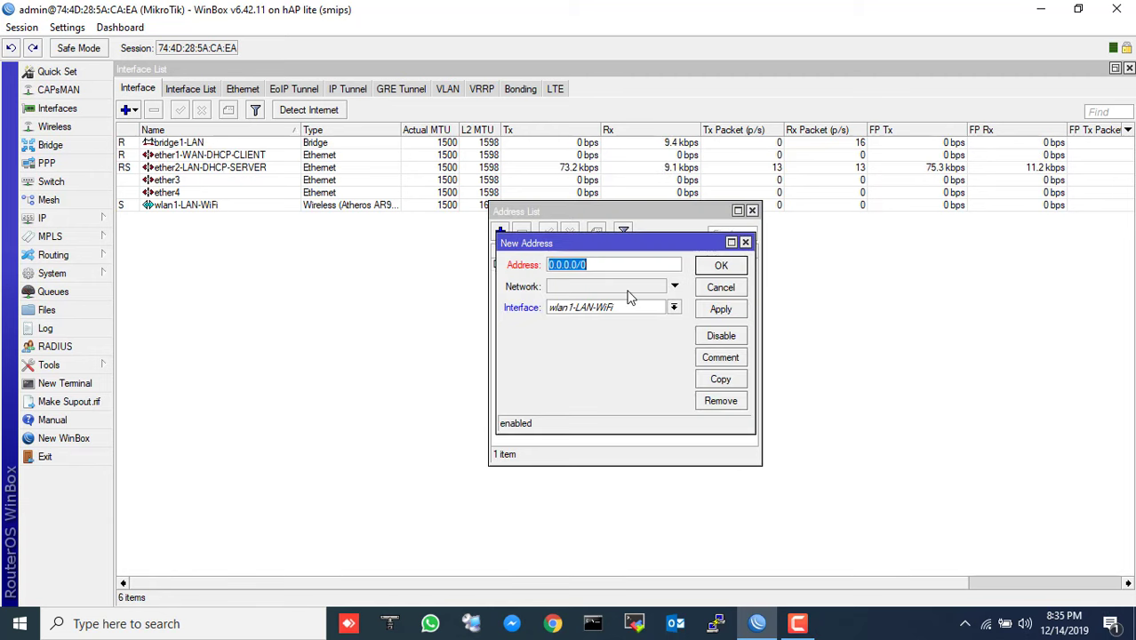
type("1")
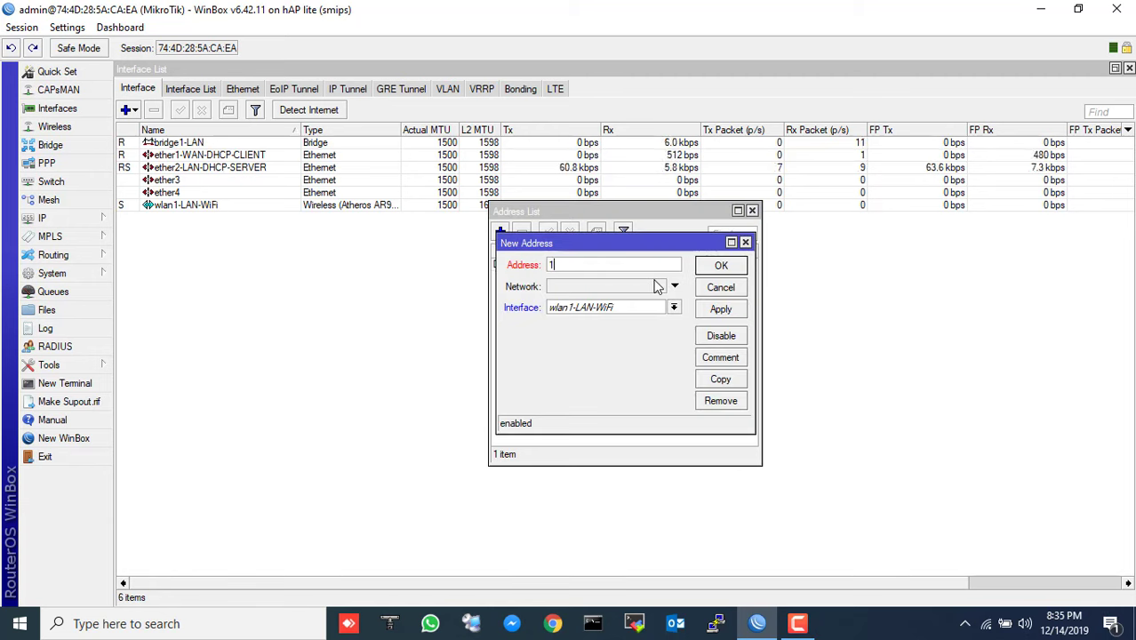
type("0.10.")
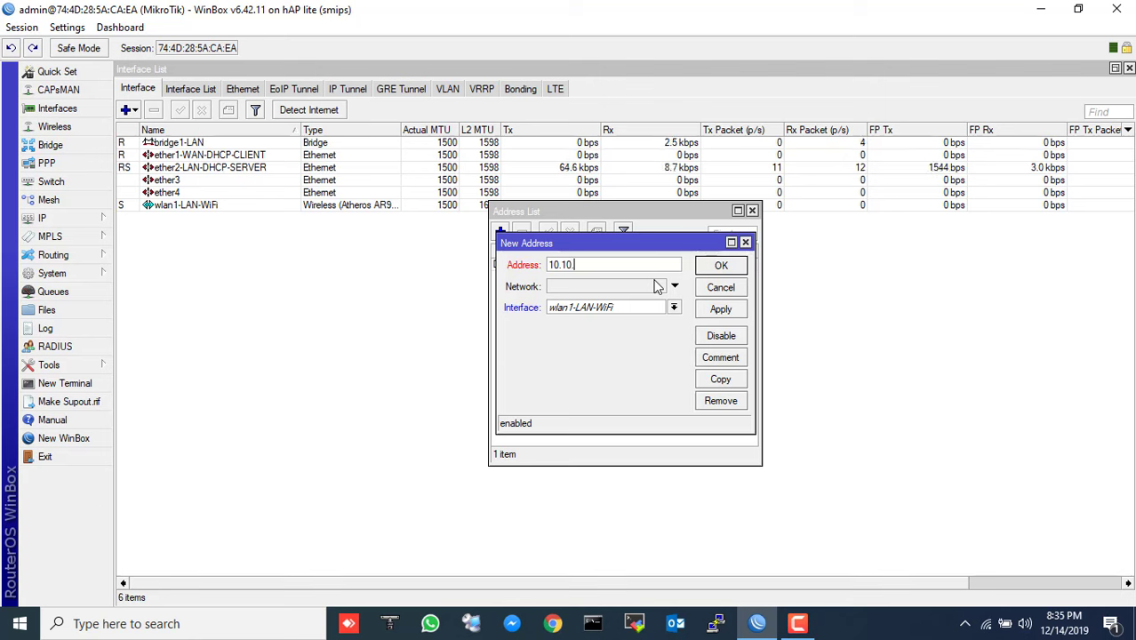
type("10.")
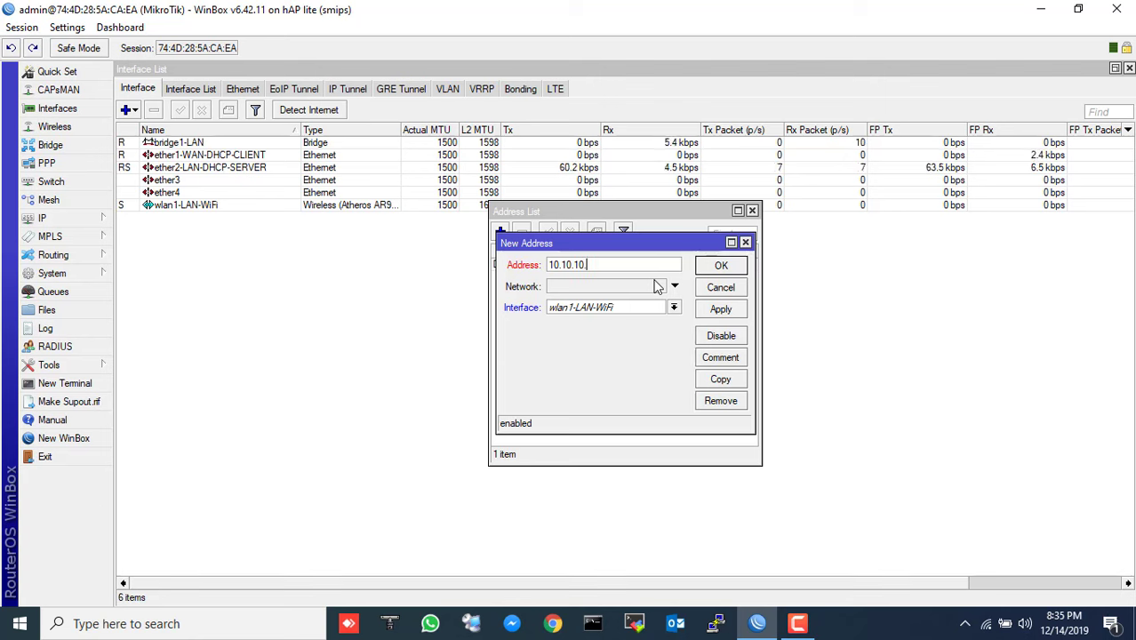
type("1/24")
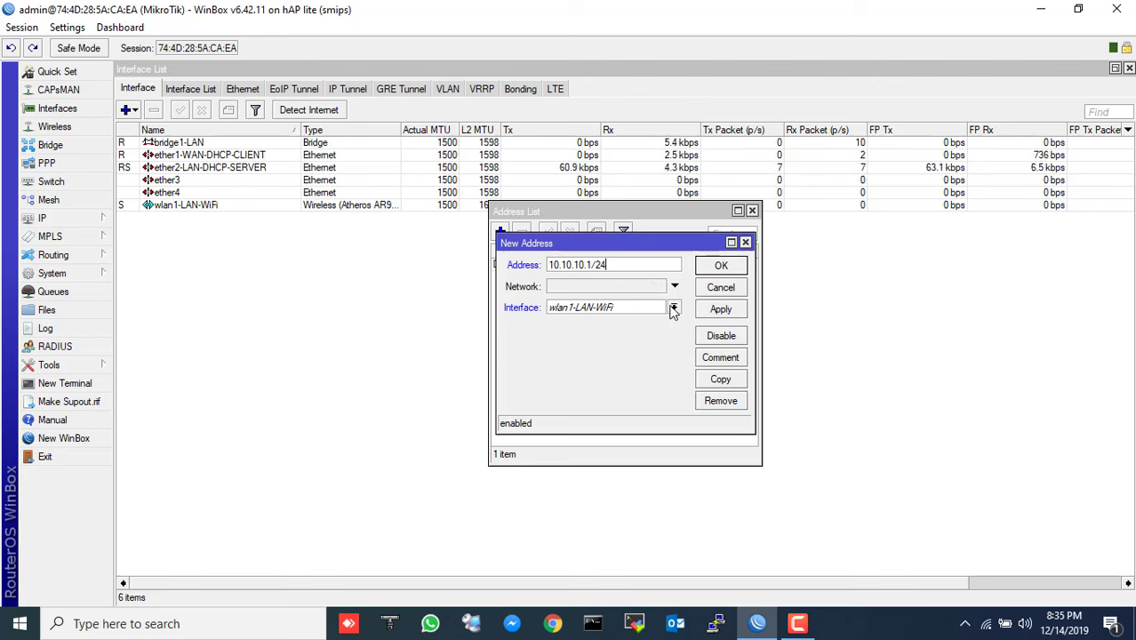
left_click(673, 309)
left_click(614, 320)
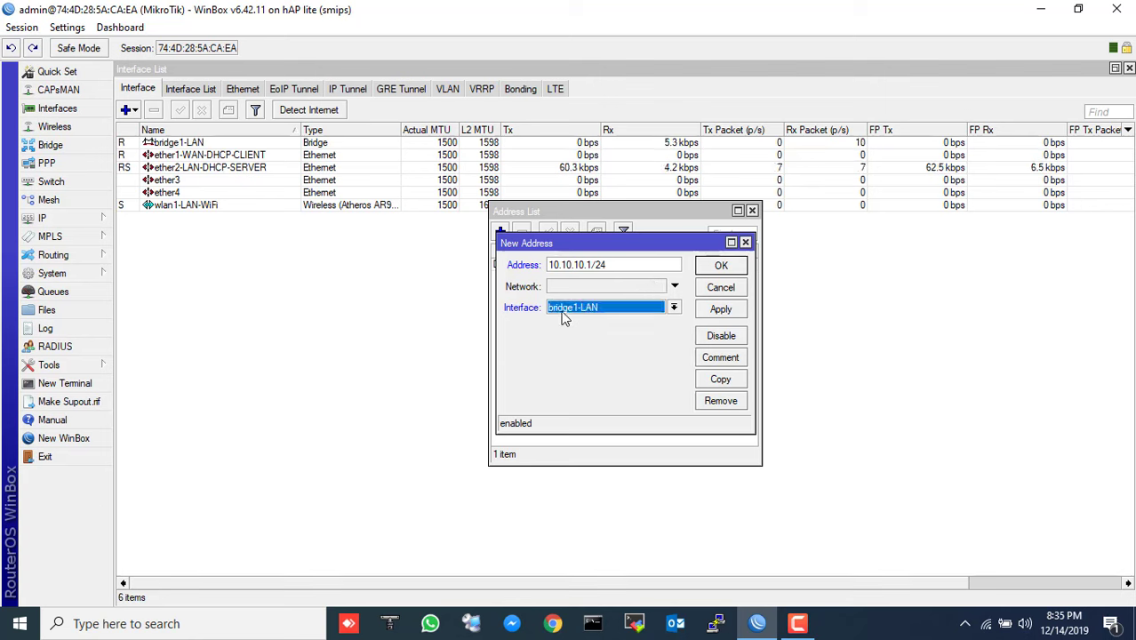
left_click(722, 267)
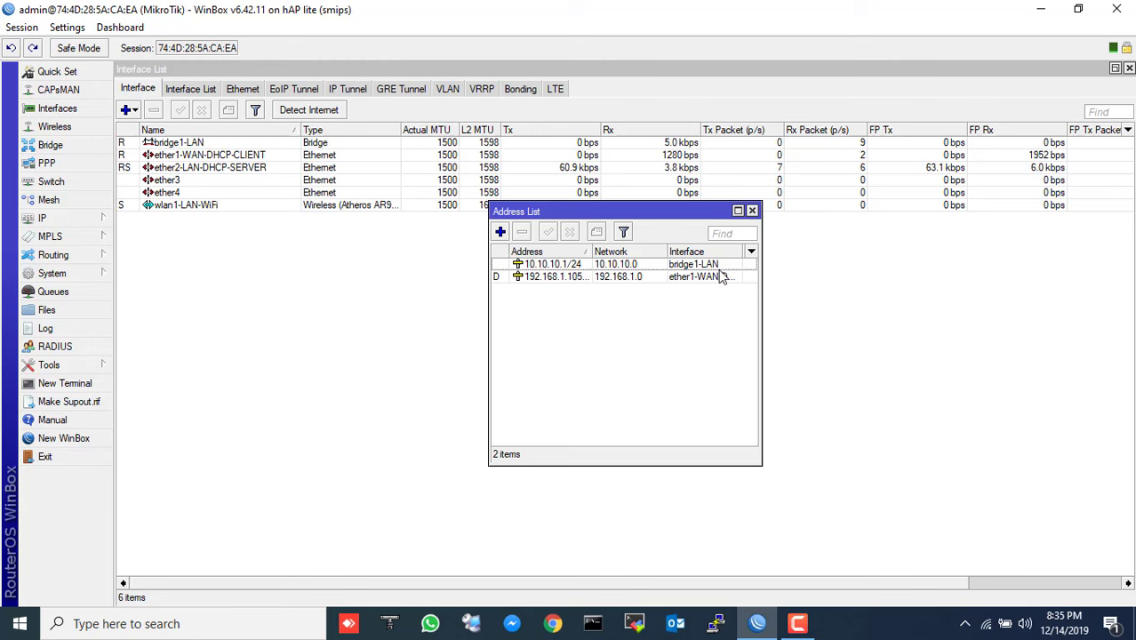
left_click(751, 211)
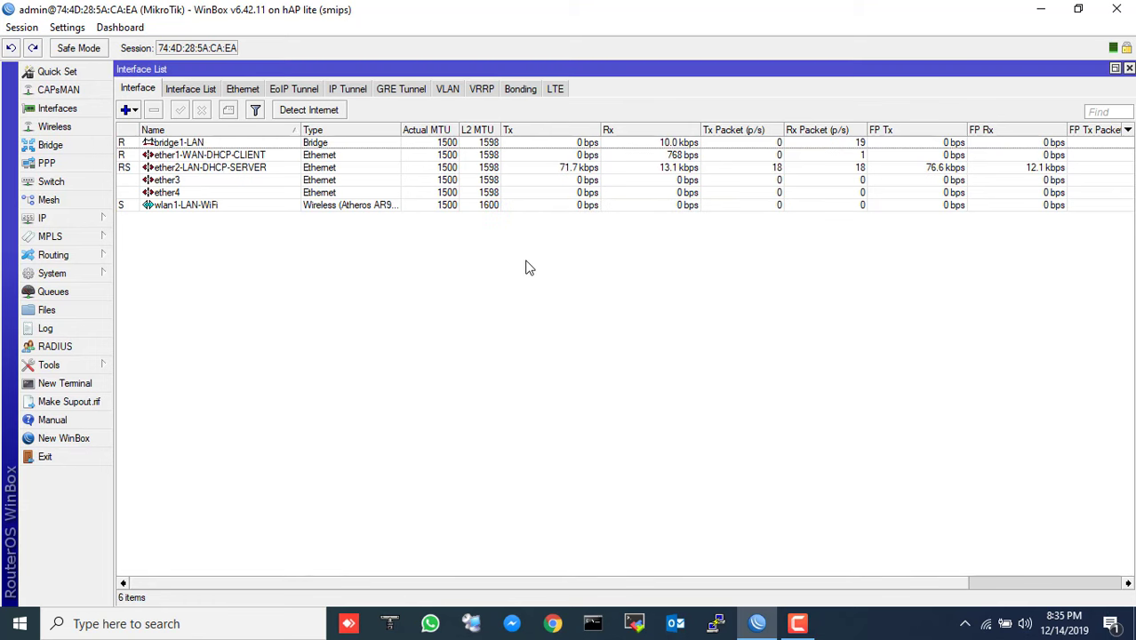
- Start the DHCP Setup wizard and choose bridge1-LAN as the server interface
left_click(64, 222)
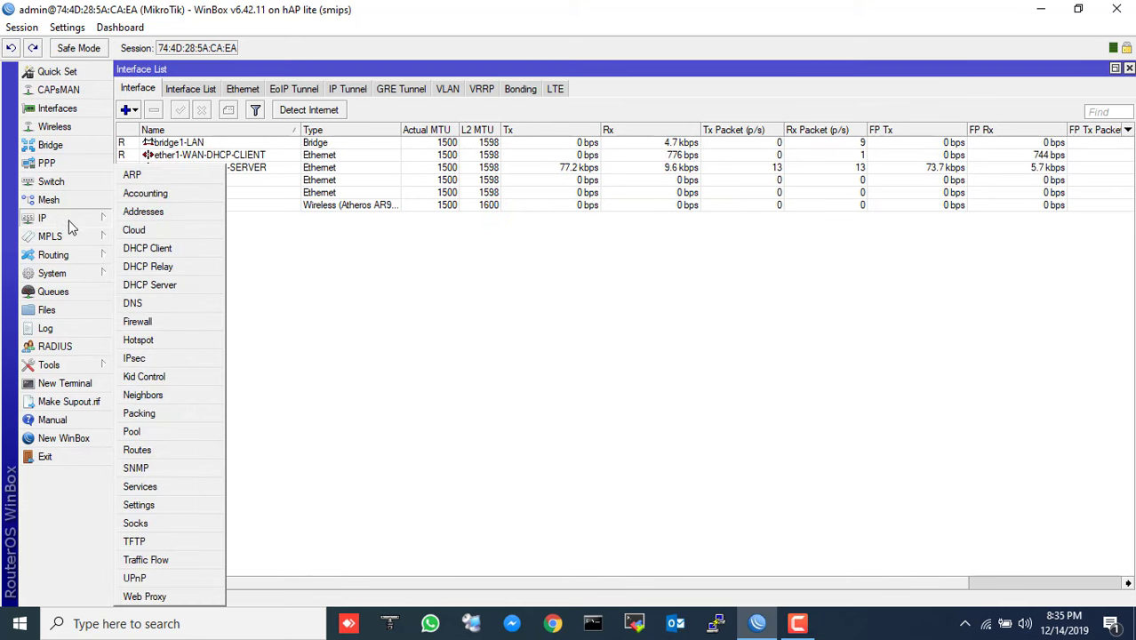
left_click(176, 285)
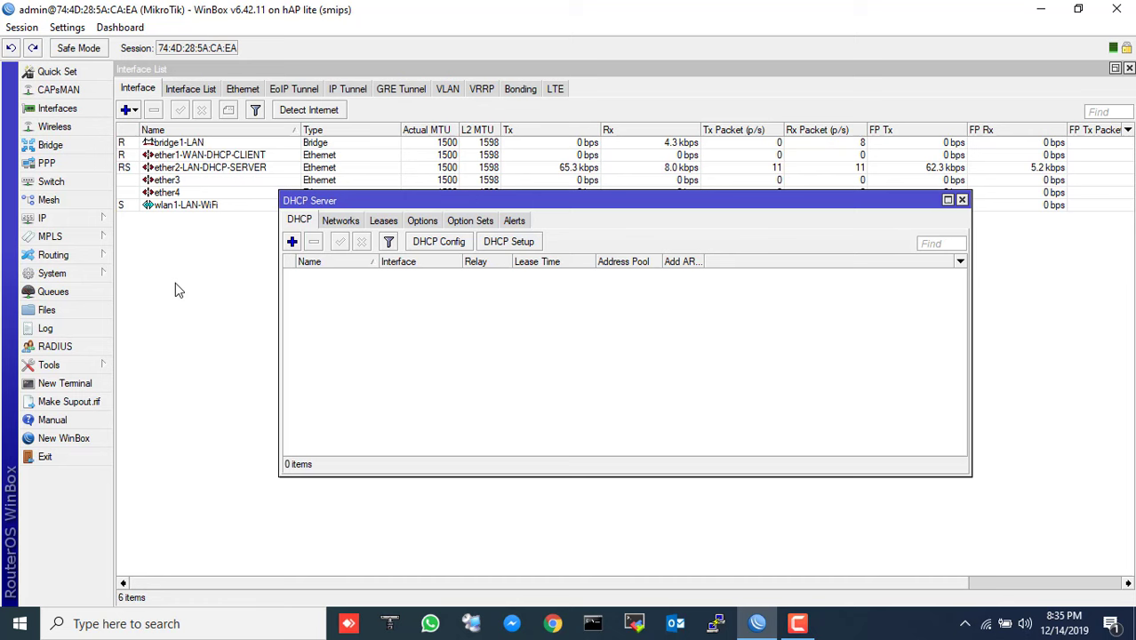
left_click(509, 244)
left_click(717, 330)
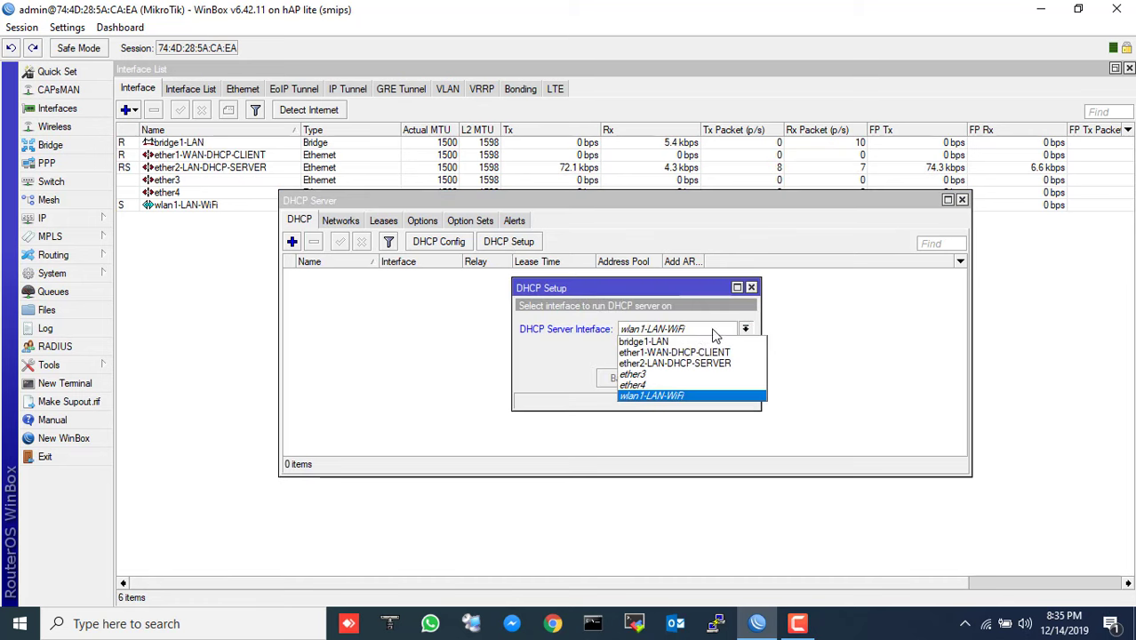
left_click(674, 345)
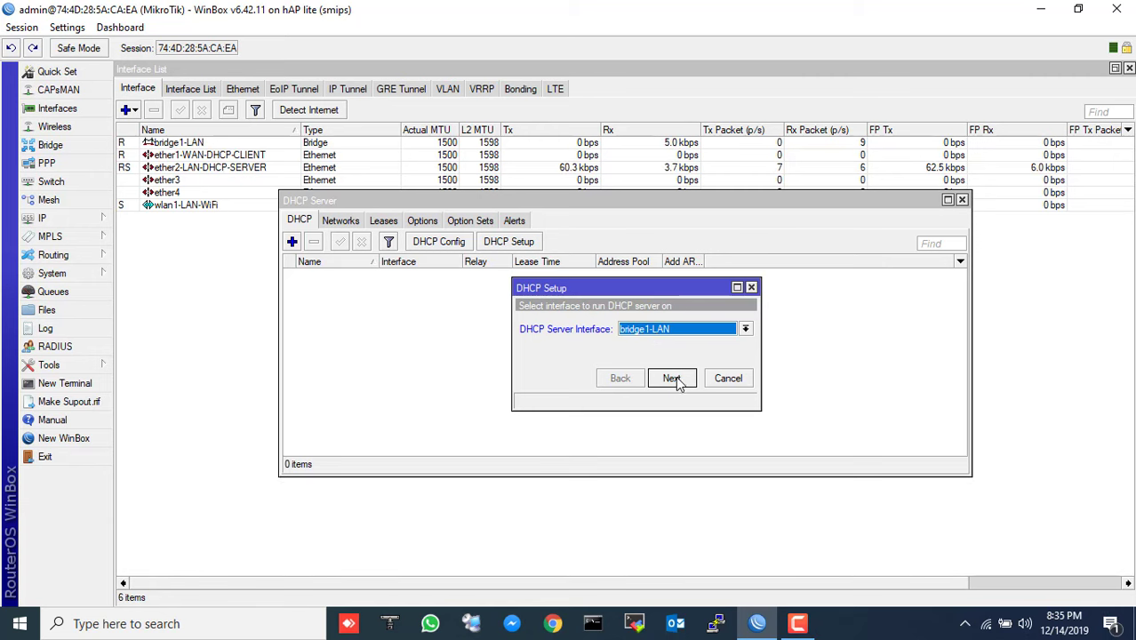
left_click(675, 380)
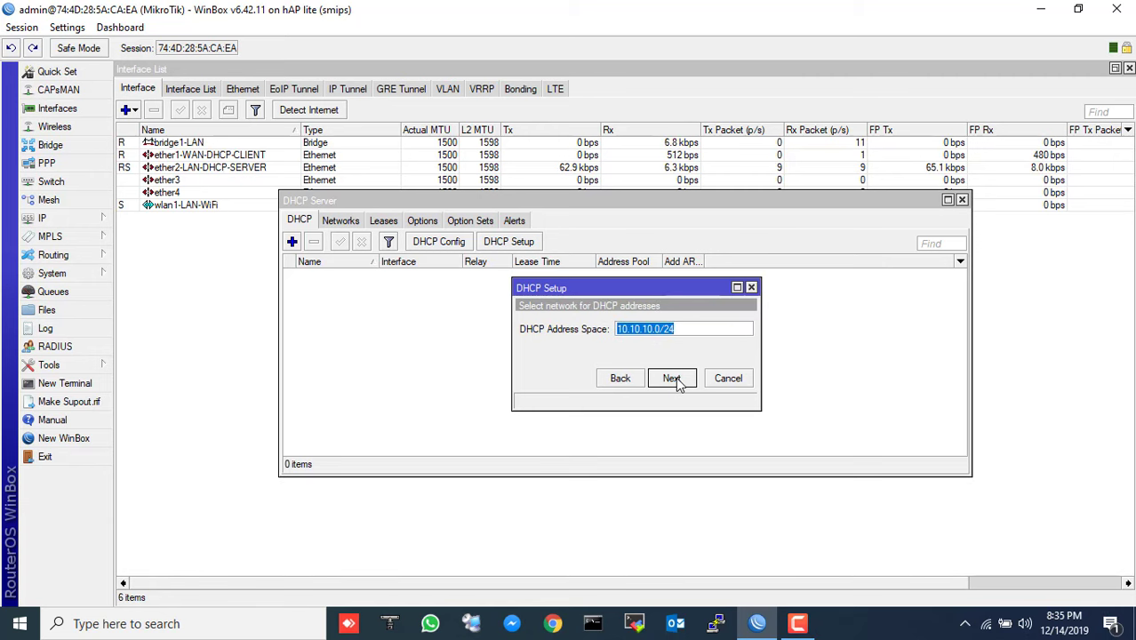
- Accept network 10.10.10.0/24, gateway 10.10.10.1, pool 10.10.10.2–10.10.10.254, default DNS and 00:10:00 lease
left_click(673, 378)
left_click(673, 379)
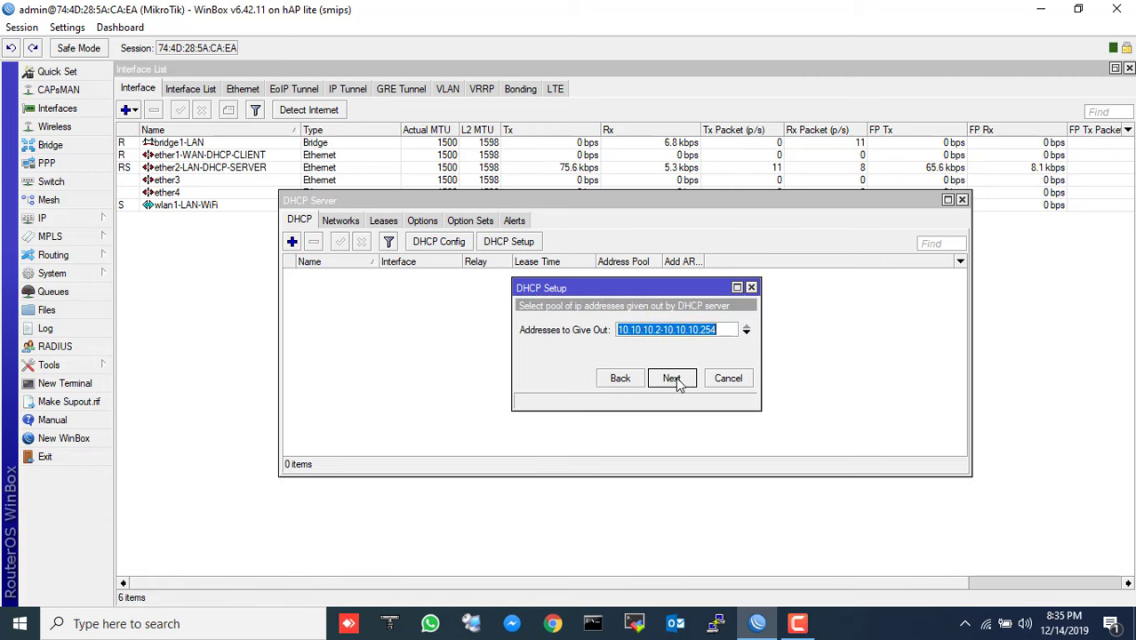
left_click(673, 378)
left_click(673, 379)
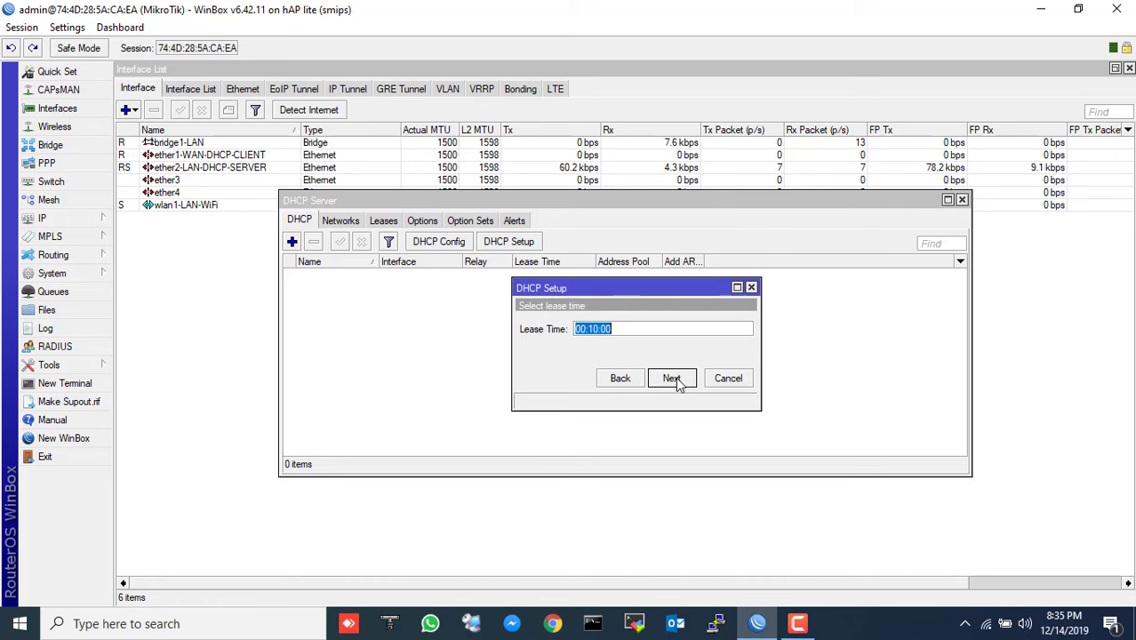
left_click(673, 379)
left_click(605, 328)
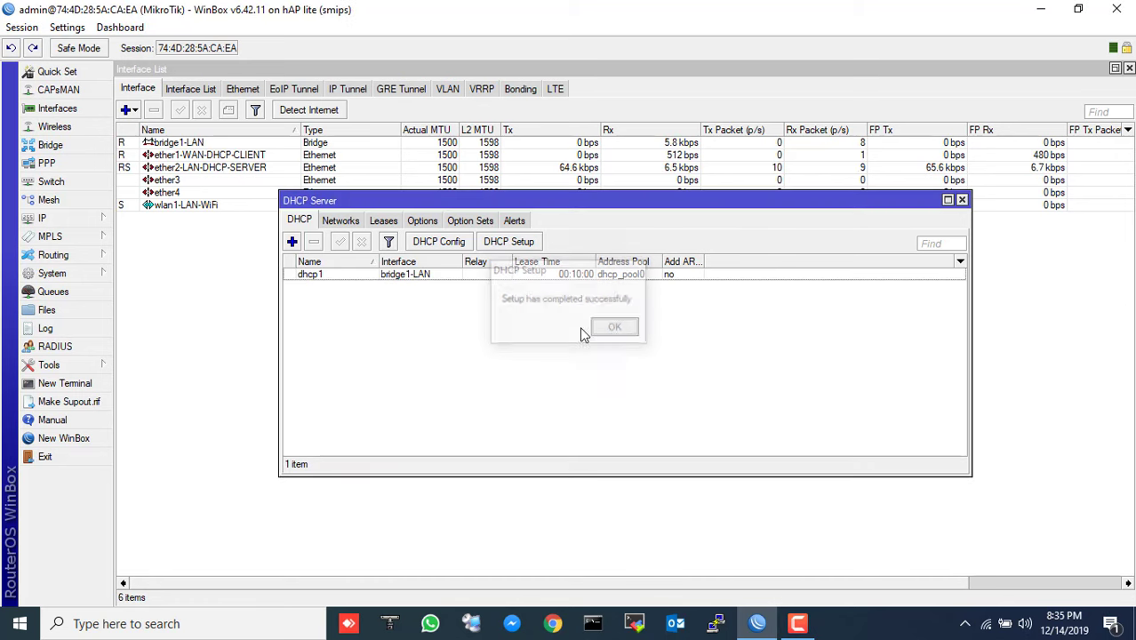
- Set wlan1-LAN-WiFi's wireless Mode to ap bridge and apply it
left_click(962, 200)
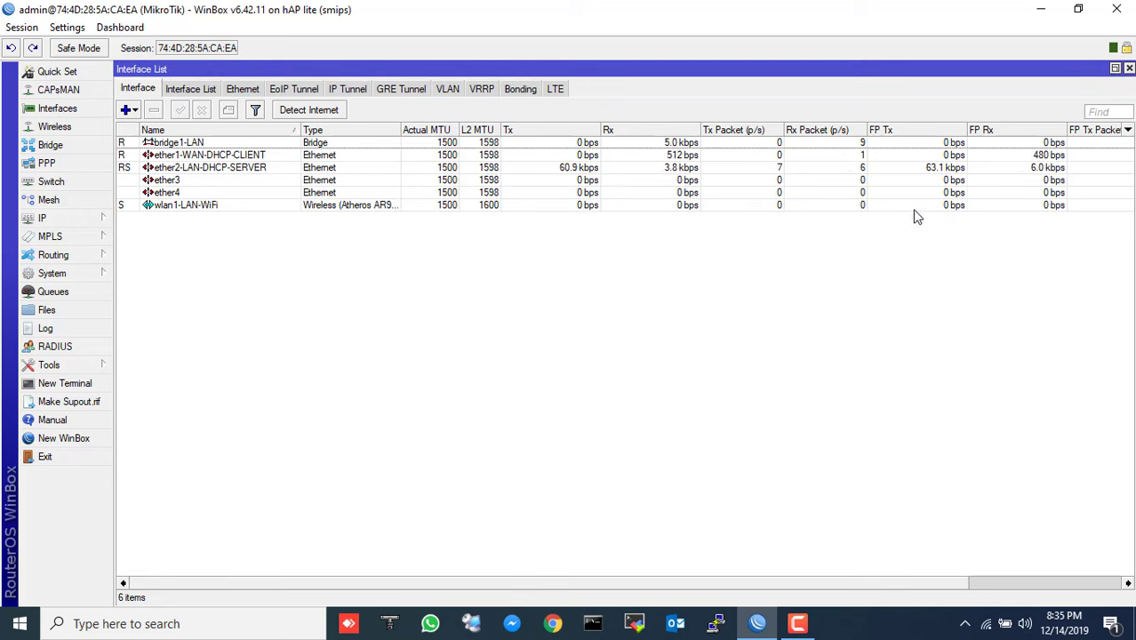
left_click(55, 128)
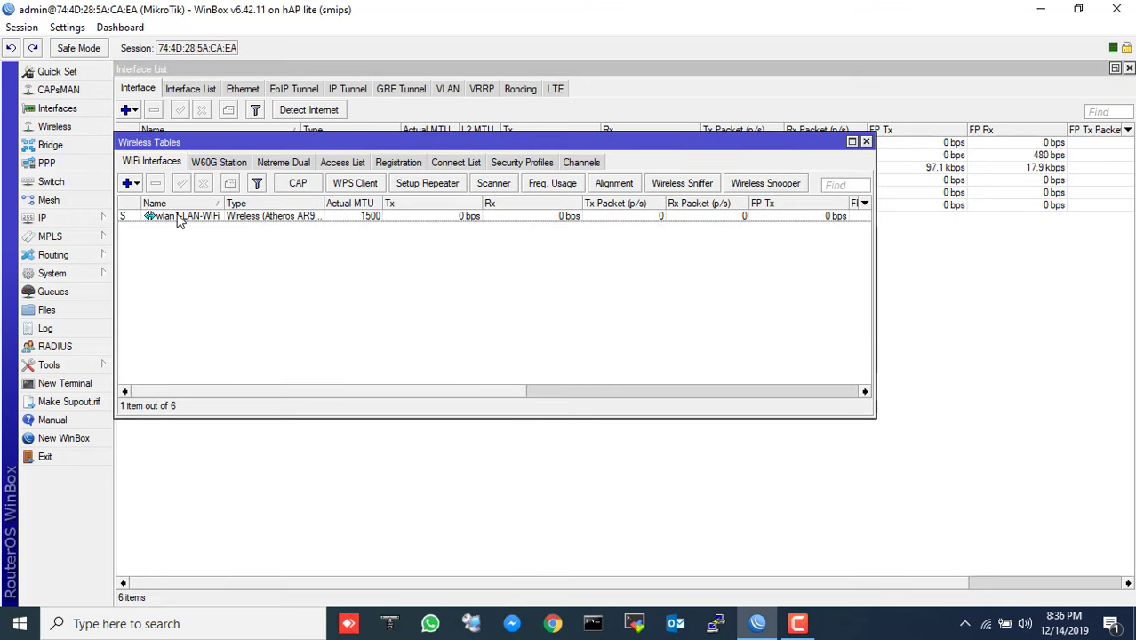
double_click(178, 218)
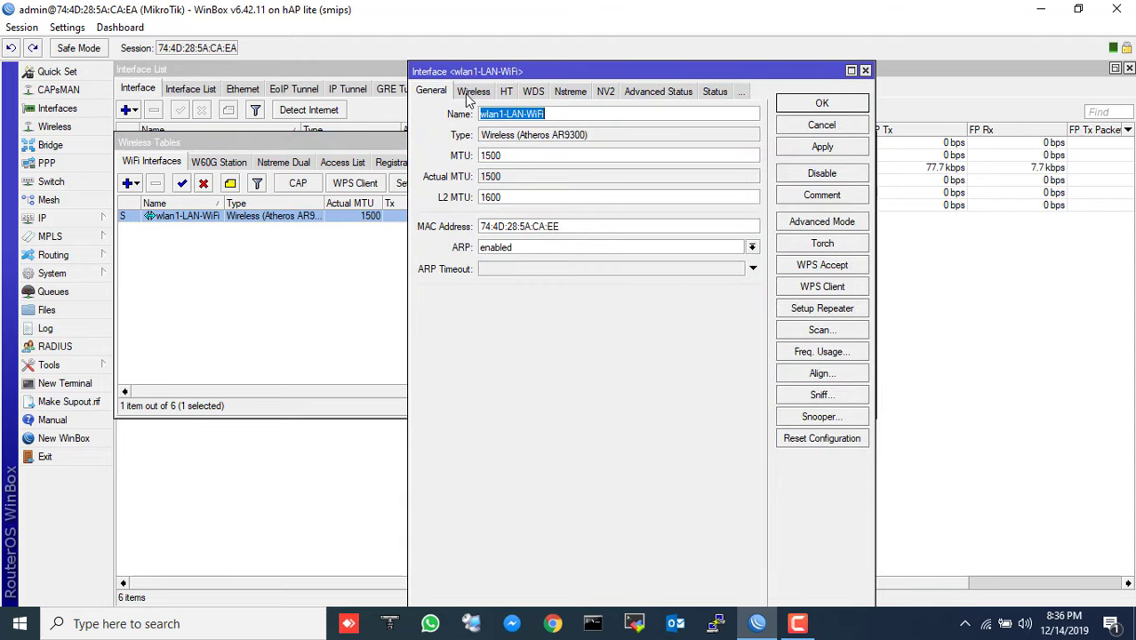
left_click(473, 91)
left_click(551, 118)
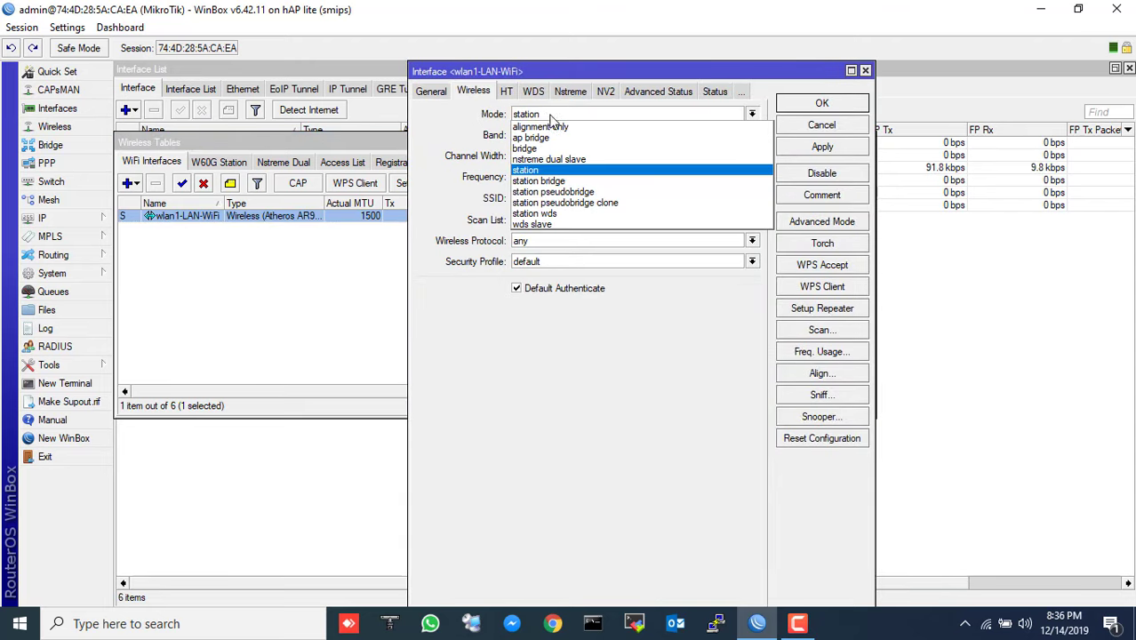
left_click(819, 149)
left_click(820, 105)
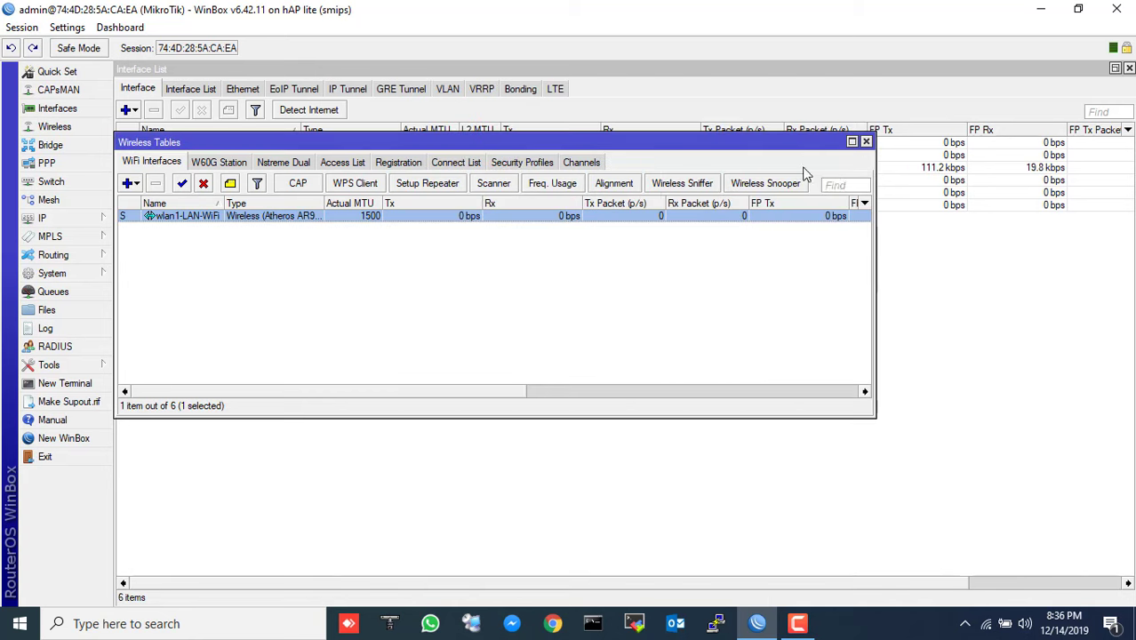
left_click(866, 142)
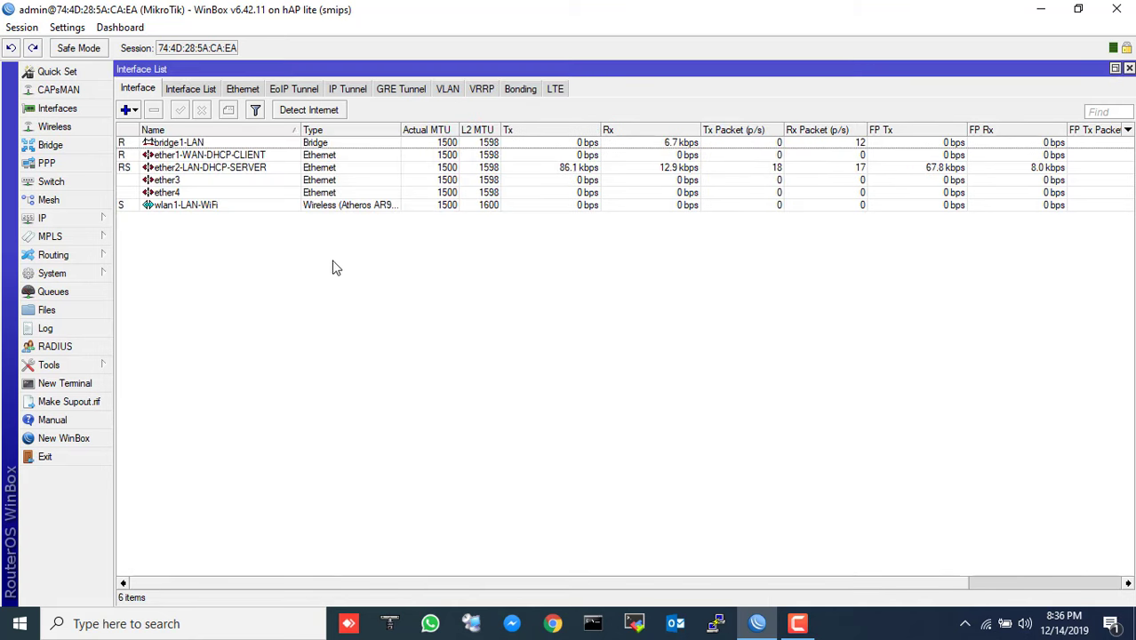
- Open Quick Set and keep the wireless network name as MikroTik
left_click(64, 77)
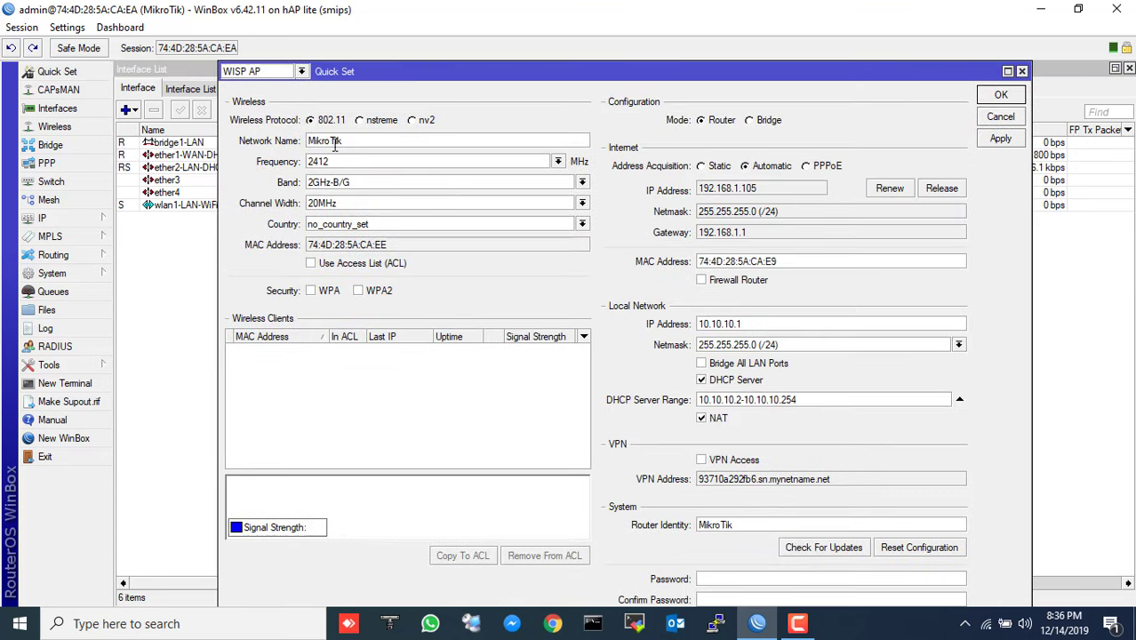
double_click(342, 142)
left_click(344, 141)
double_click(325, 140)
left_click(363, 142)
left_click_drag(347, 140, 301, 140)
left_click(360, 143)
- Enable WPA security with a WiFi password in Quick Set, then apply and confirm
left_click(311, 293)
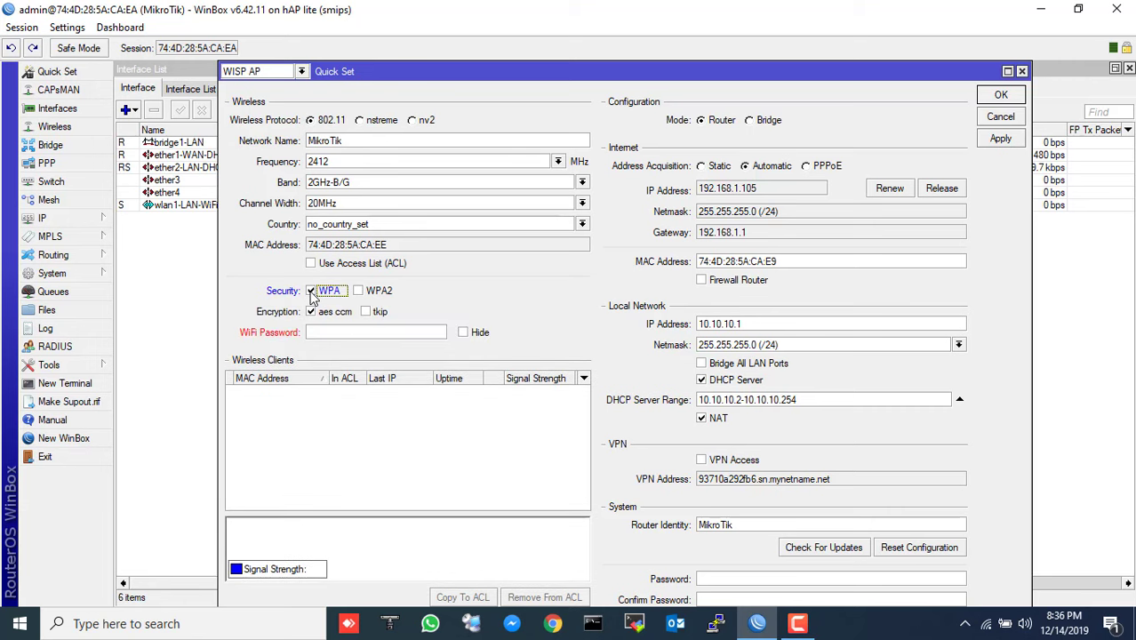
left_click(331, 332)
type("1")
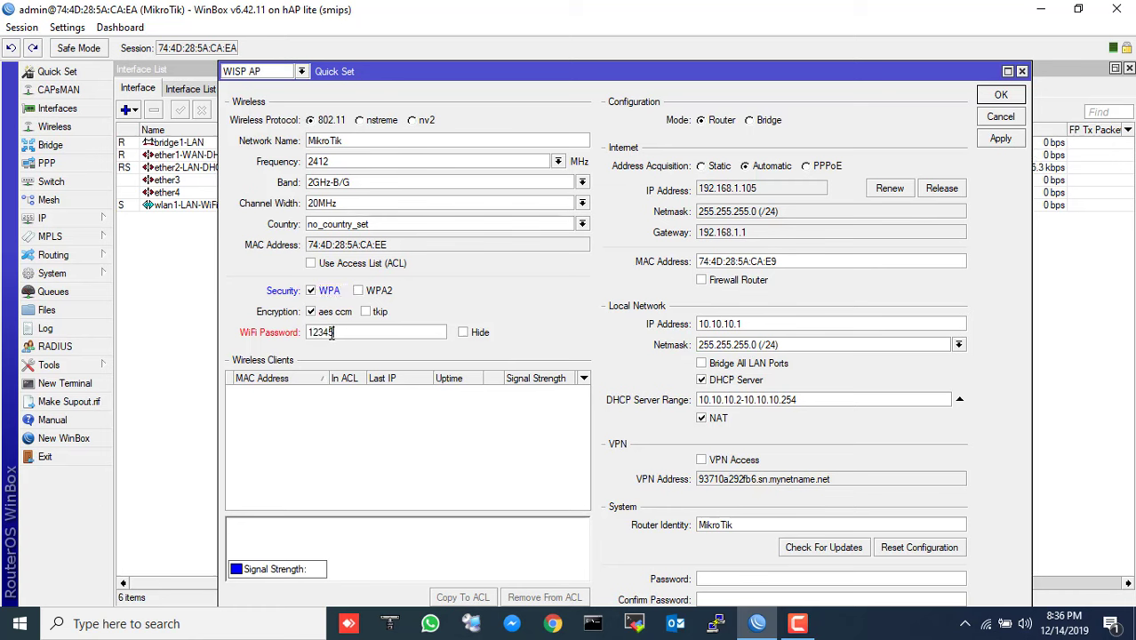
type("23456789")
left_click(999, 140)
left_click(998, 96)
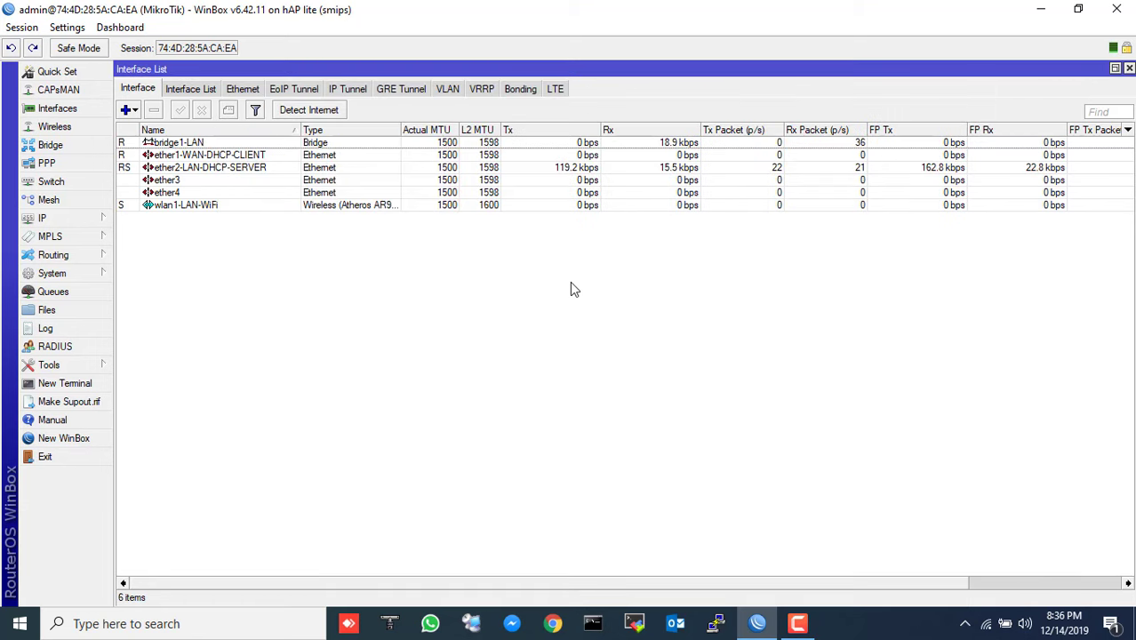
- Review the wlan1-LAN-WiFi interface's general settings, then return to Quick Set
double_click(211, 209)
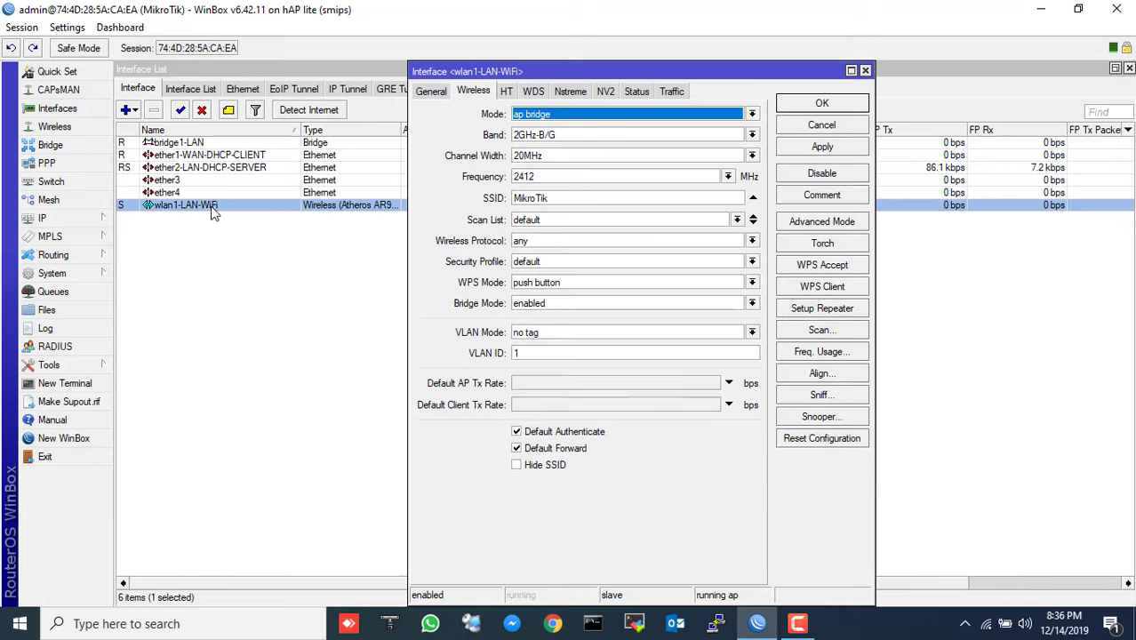
left_click(431, 91)
left_click(865, 71)
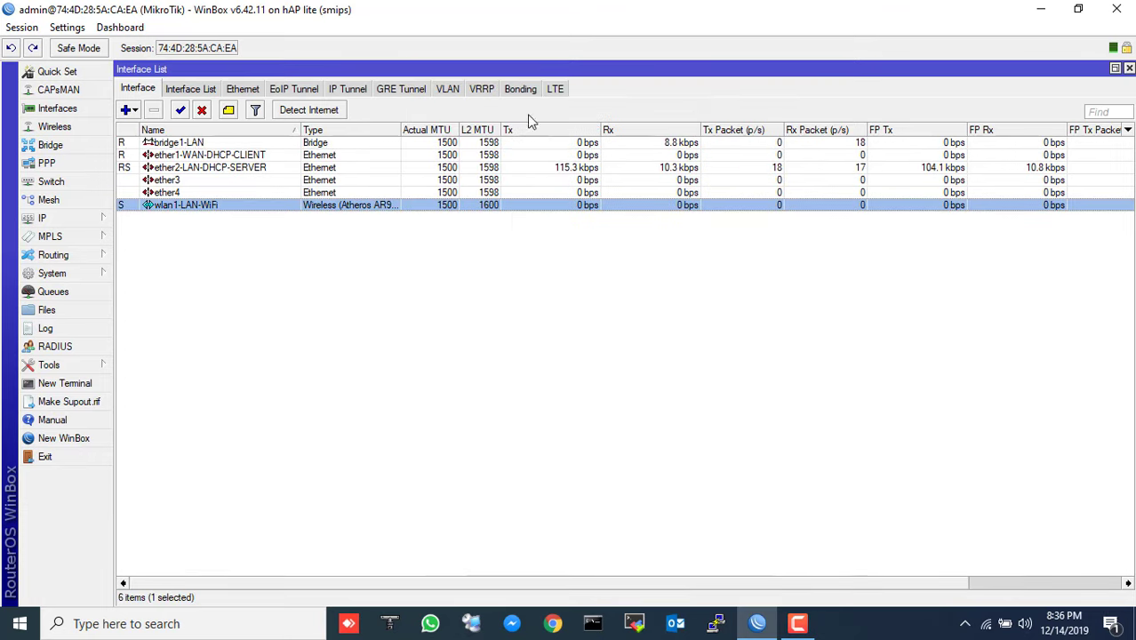
left_click(57, 71)
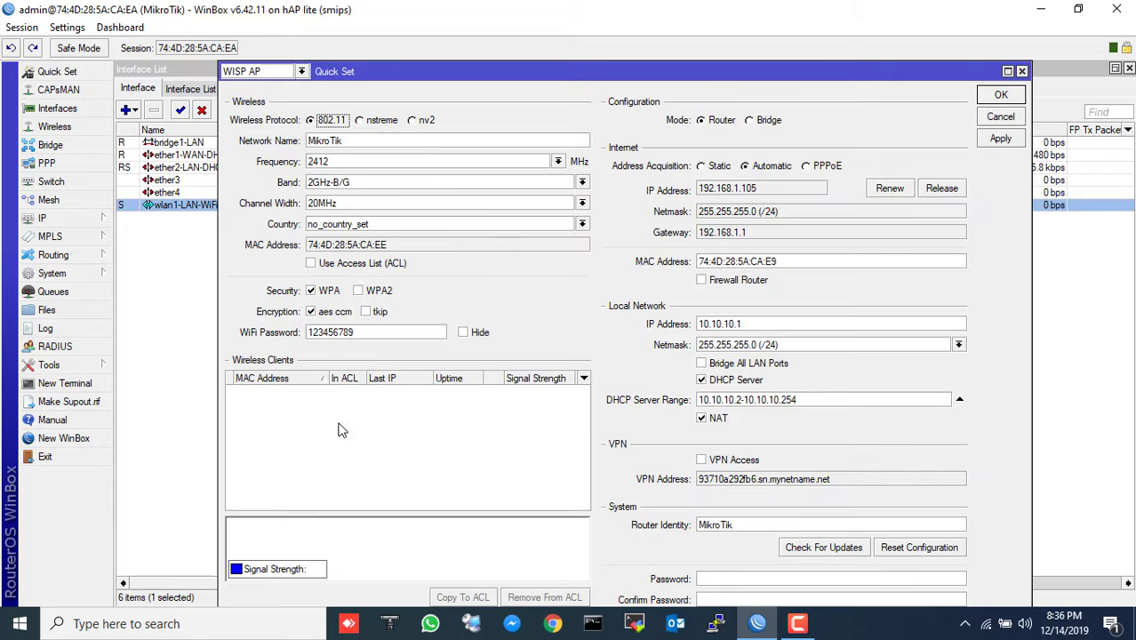
- Connect the laptop to the MikroTik Wi-Fi network by entering its security key
left_click(987, 625)
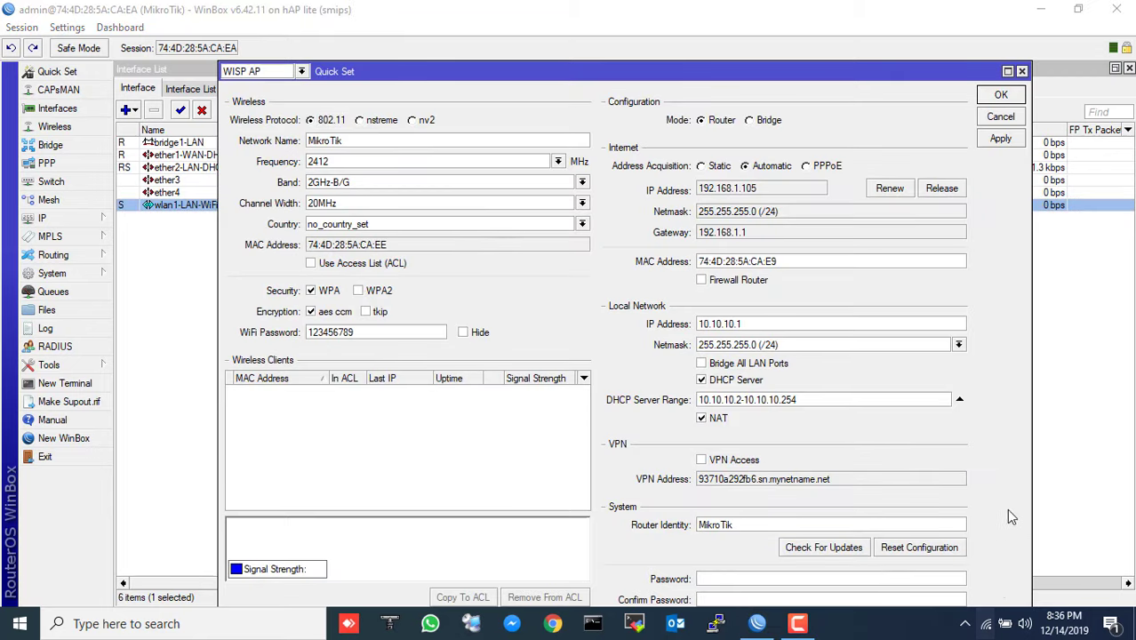
scroll(970, 395, "down", 2)
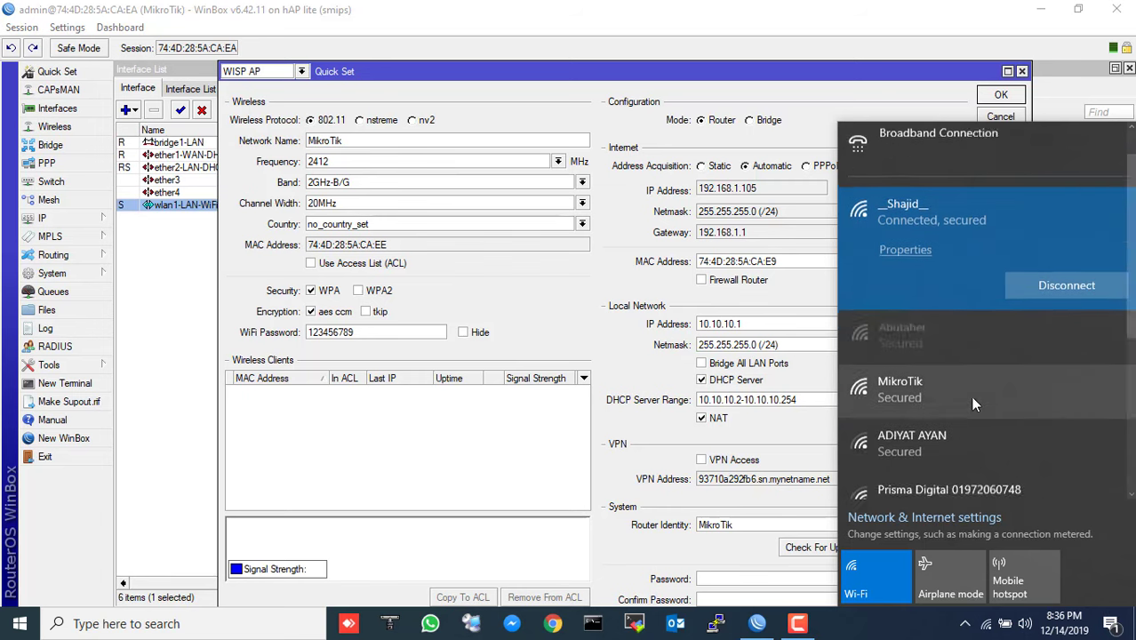
left_click(925, 332)
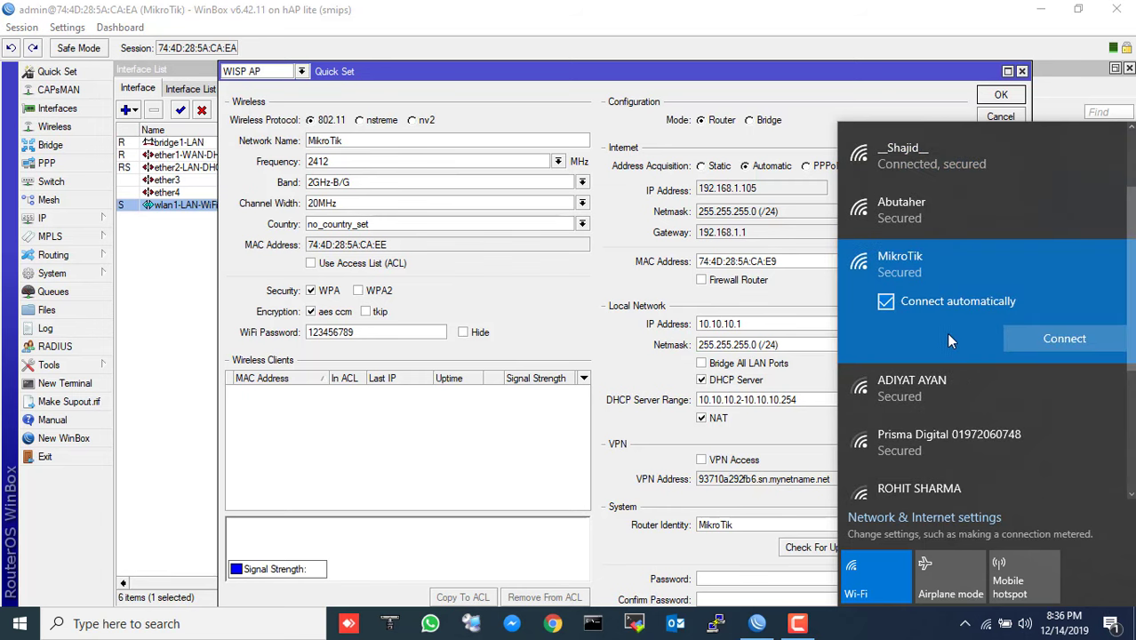
left_click(1040, 334)
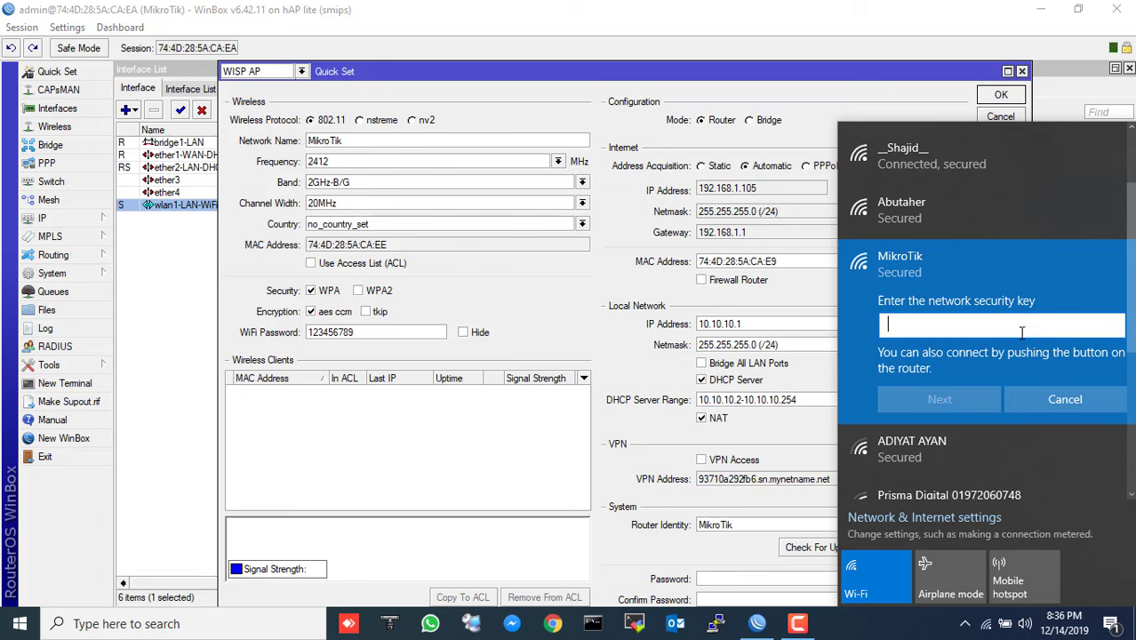
type("12345")
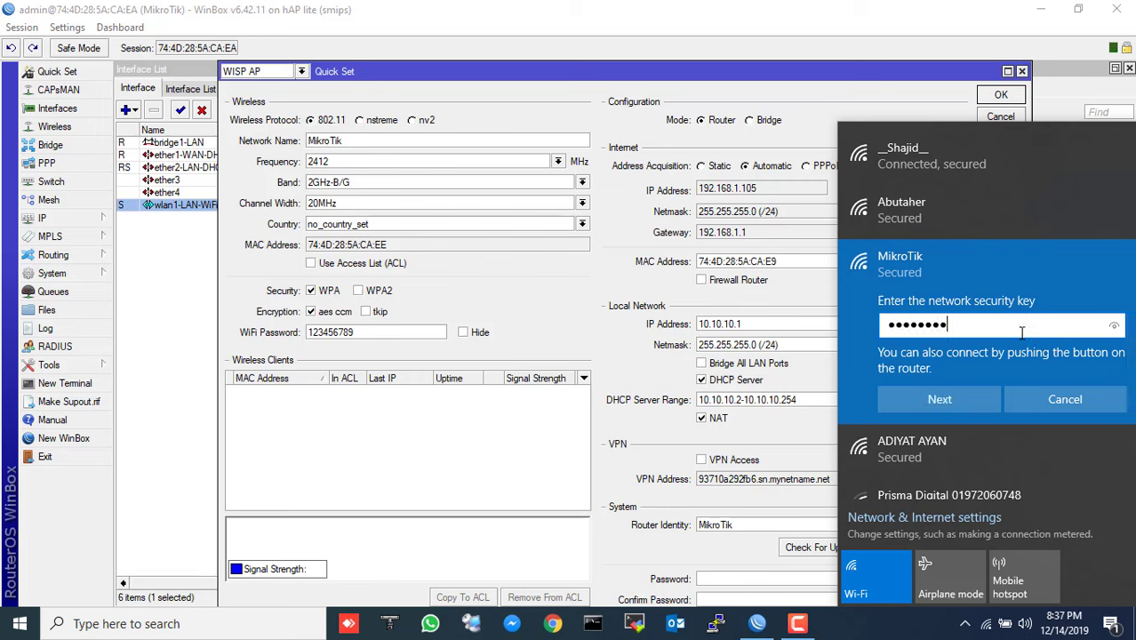
left_click(968, 391)
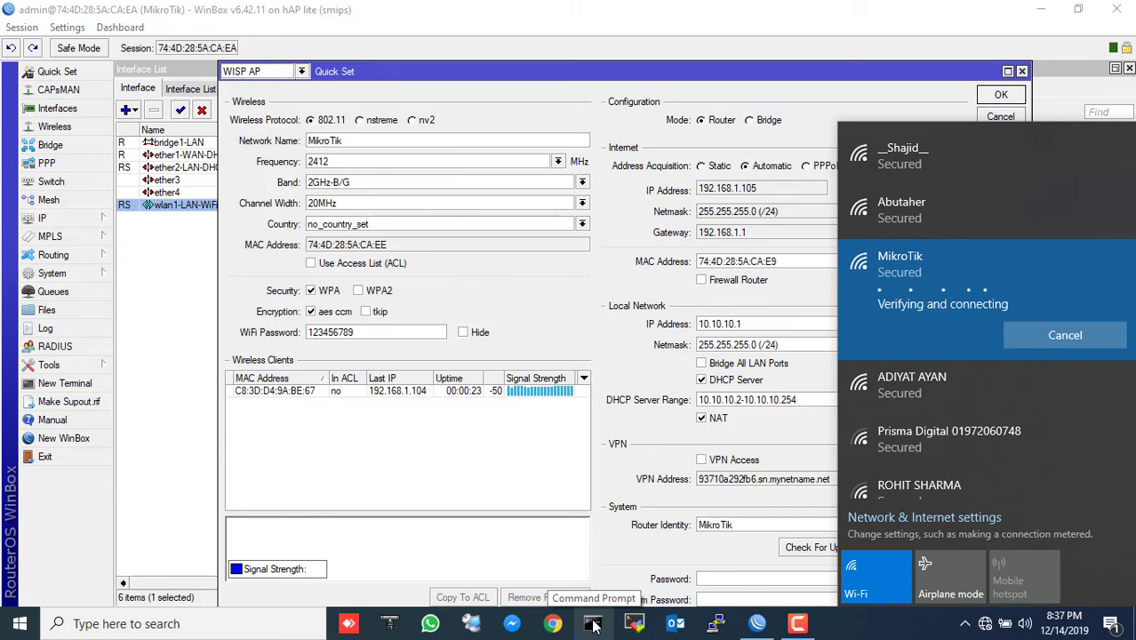
- Inspect the Wi-Fi adapter's current connection details from the Network & Internet settings
right_click(985, 625)
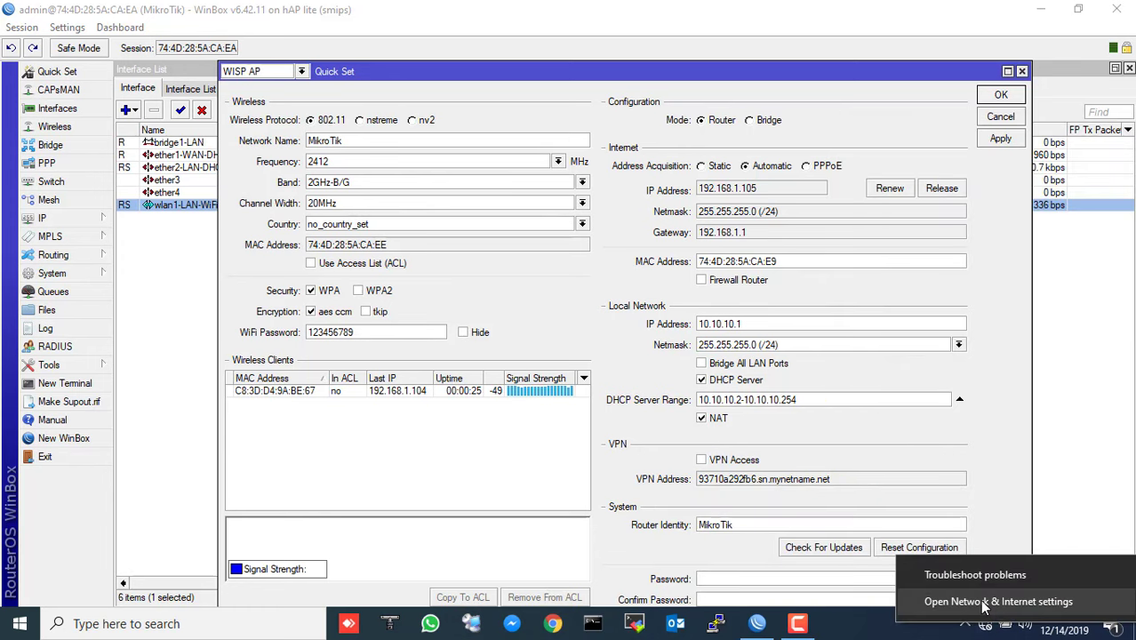
left_click(985, 603)
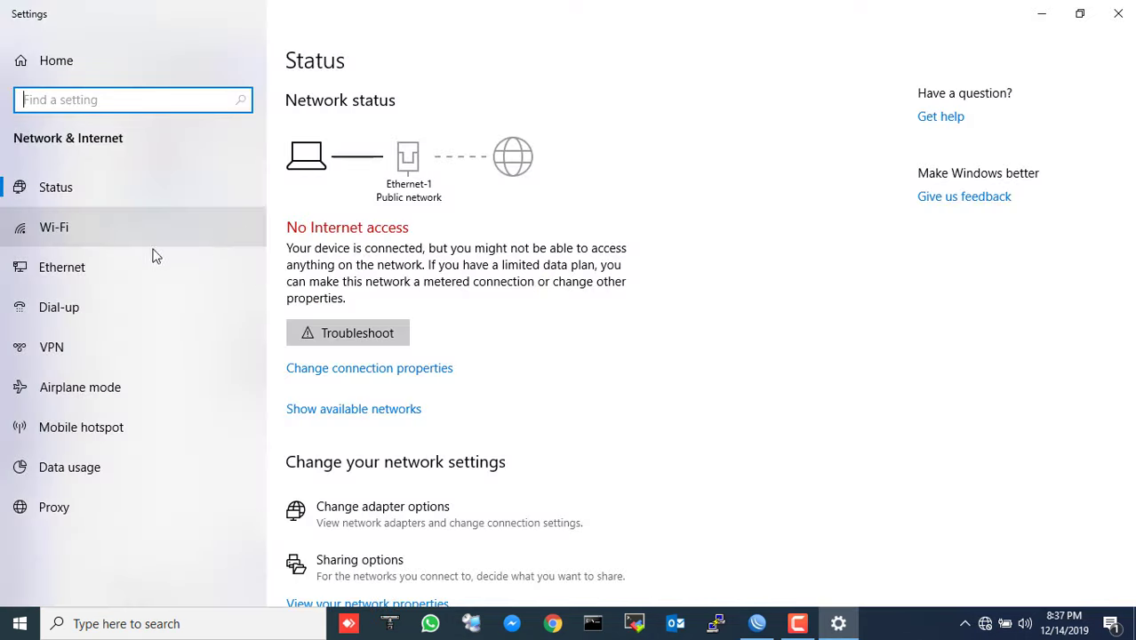
left_click(76, 278)
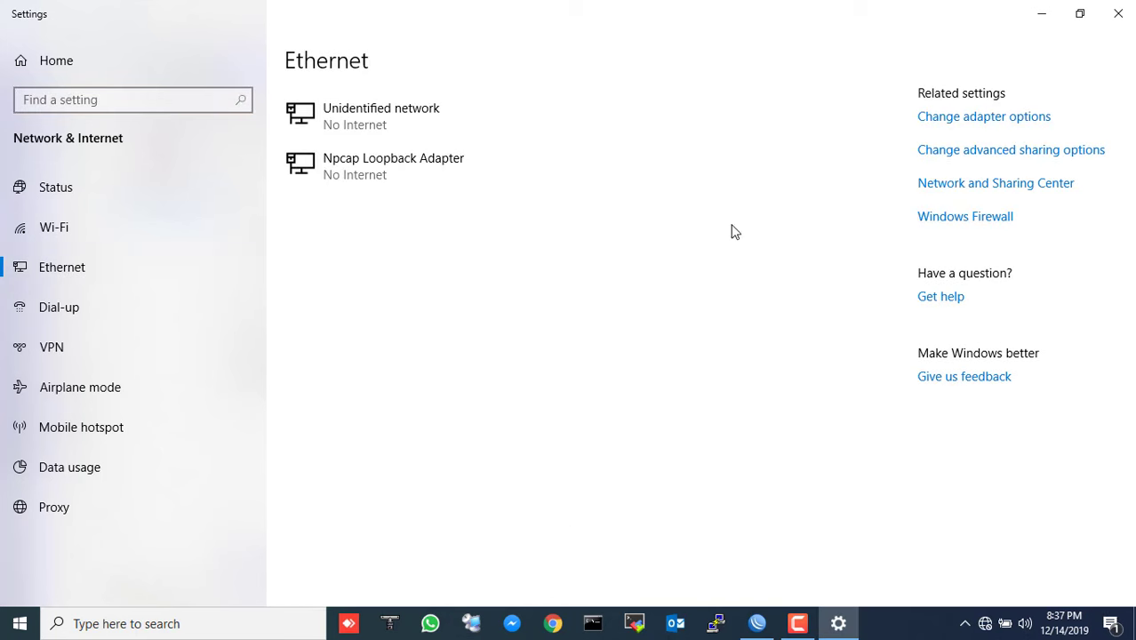
left_click(671, 266)
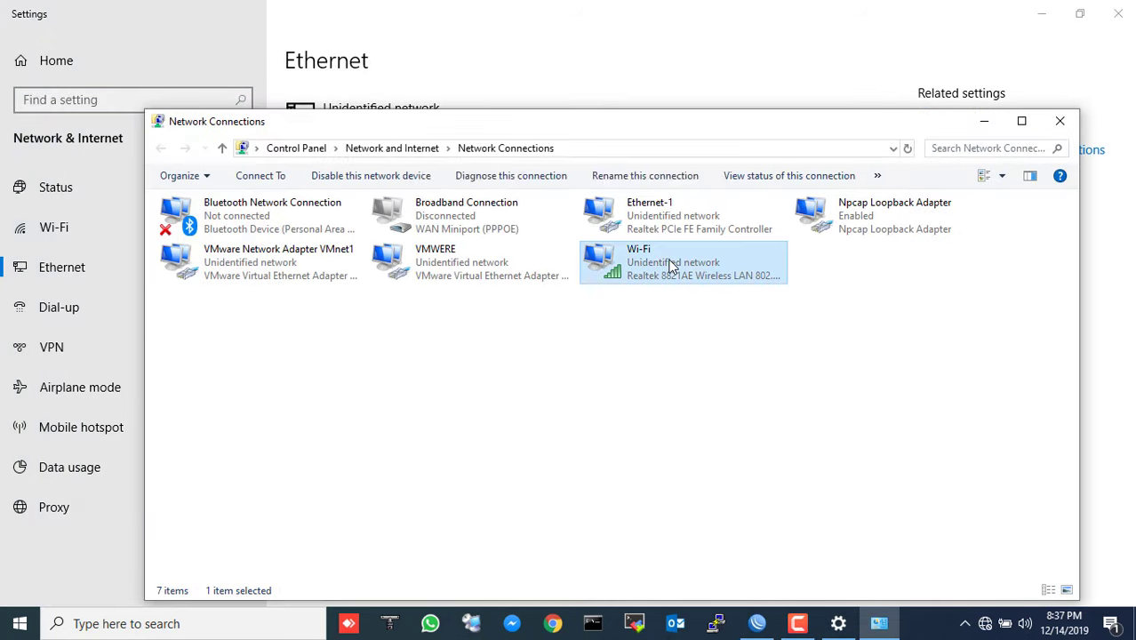
double_click(671, 267)
left_click(483, 338)
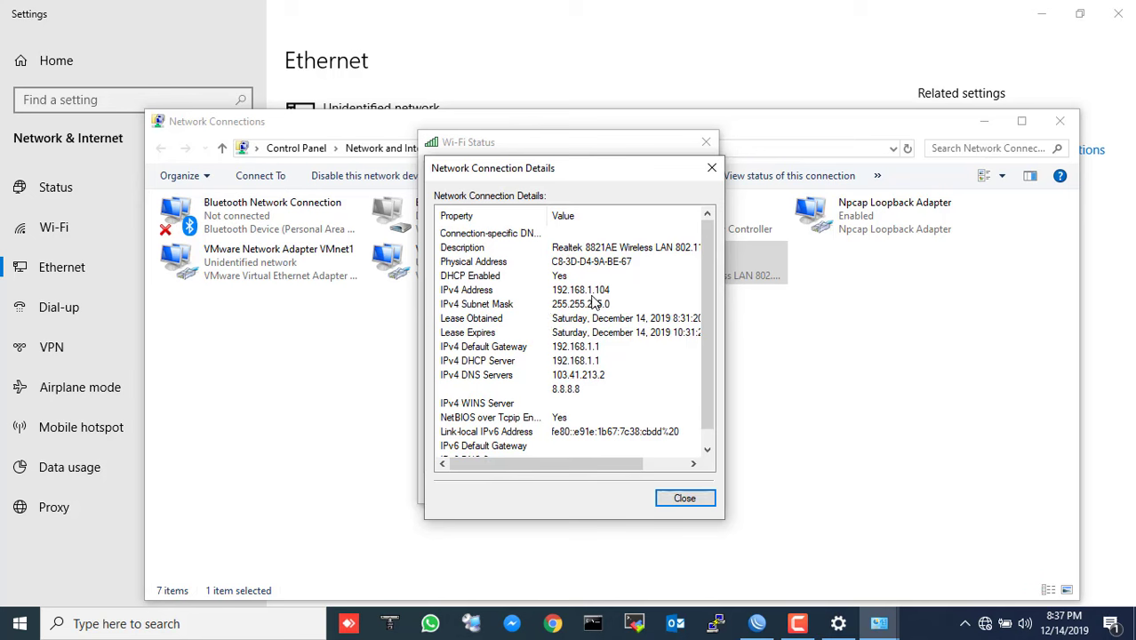
left_click(711, 168)
left_click(706, 142)
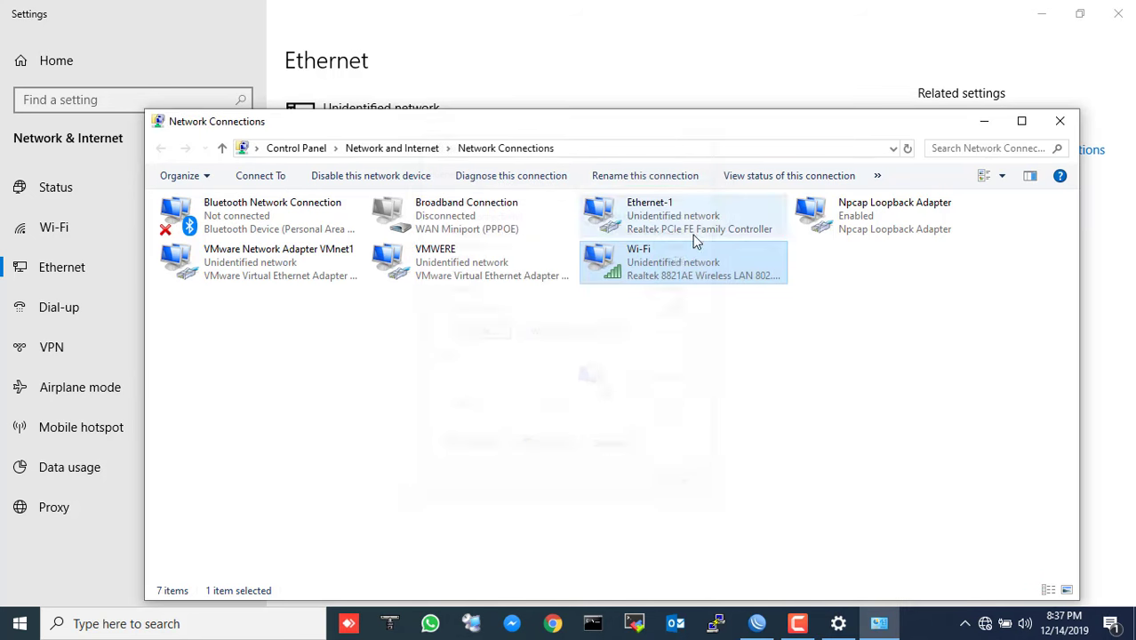
- Disable and re-enable the Wi-Fi adapter, then confirm its new 10.10.10.254 address
left_click(356, 177)
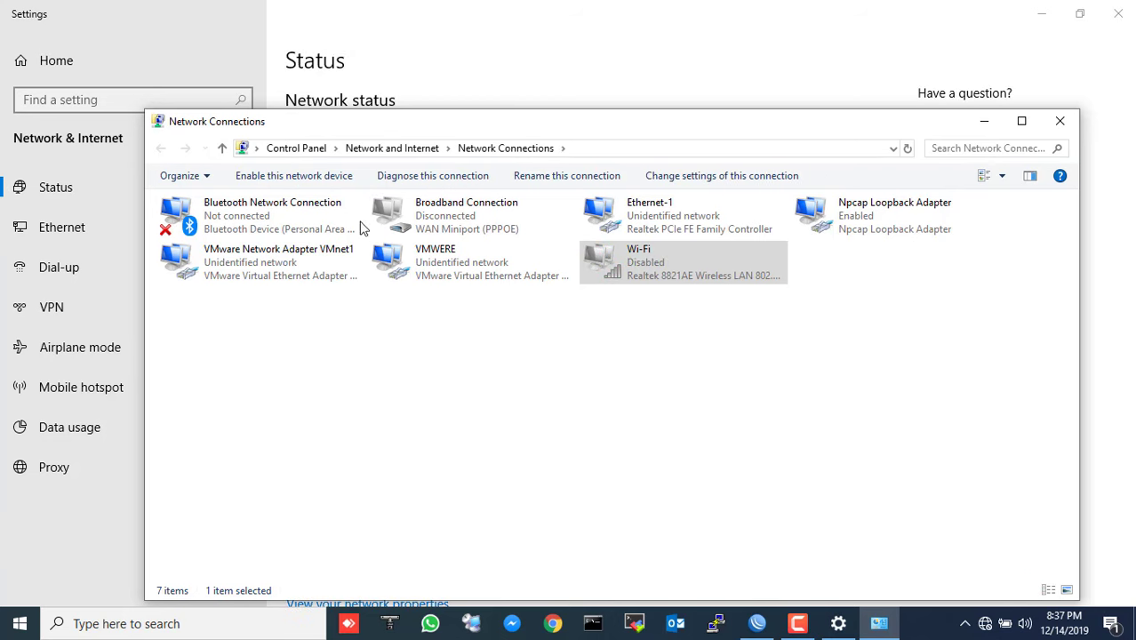
left_click(292, 181)
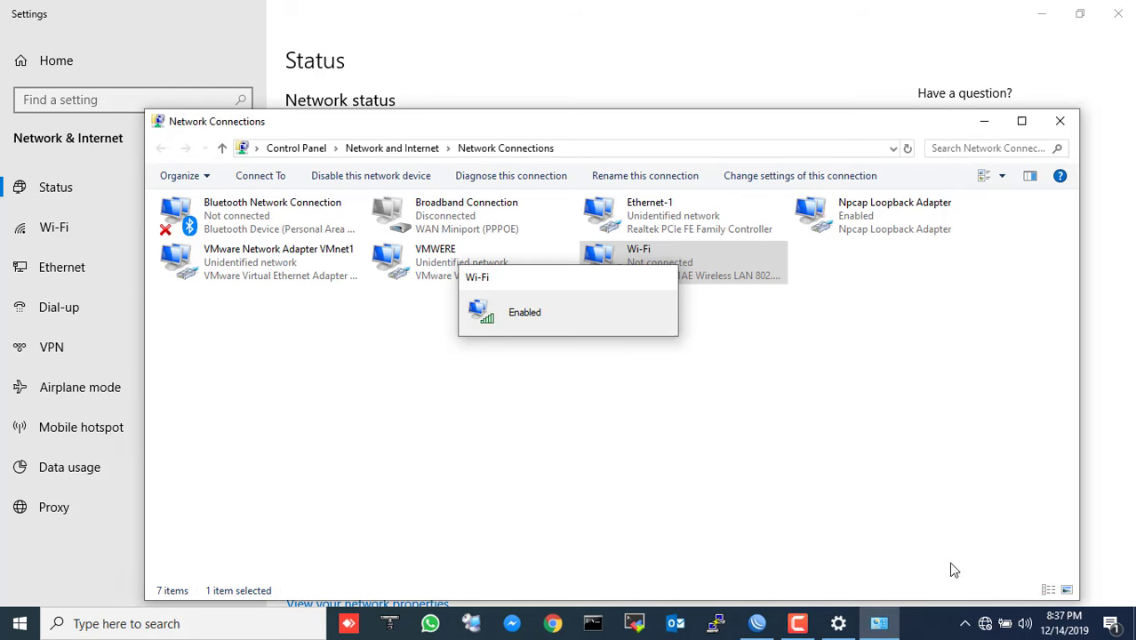
left_click(985, 623)
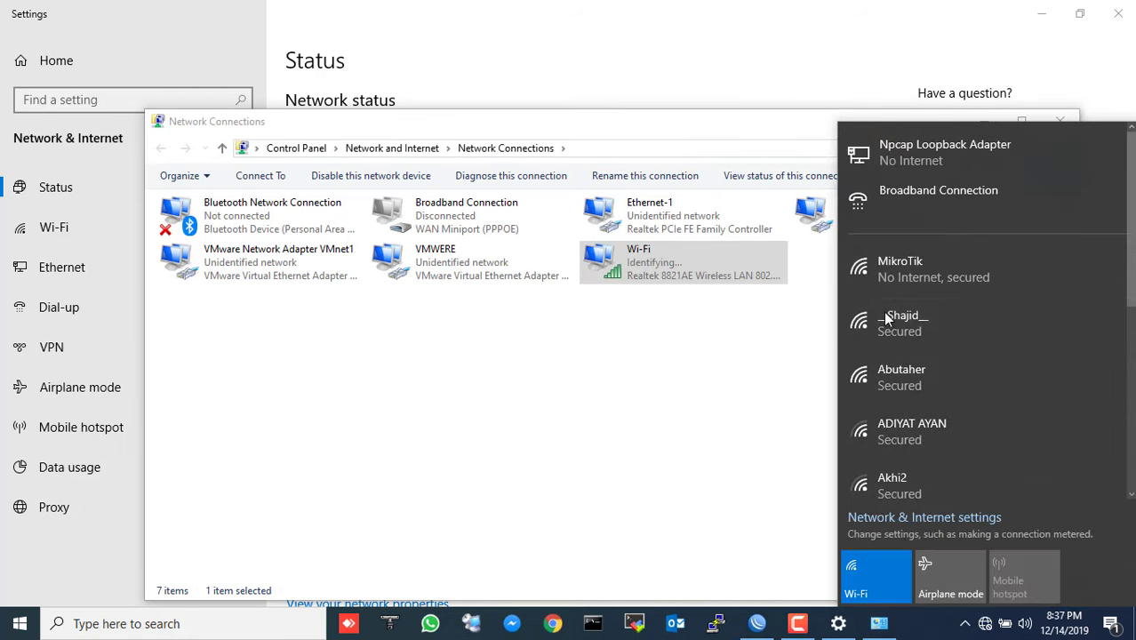
left_click(900, 279)
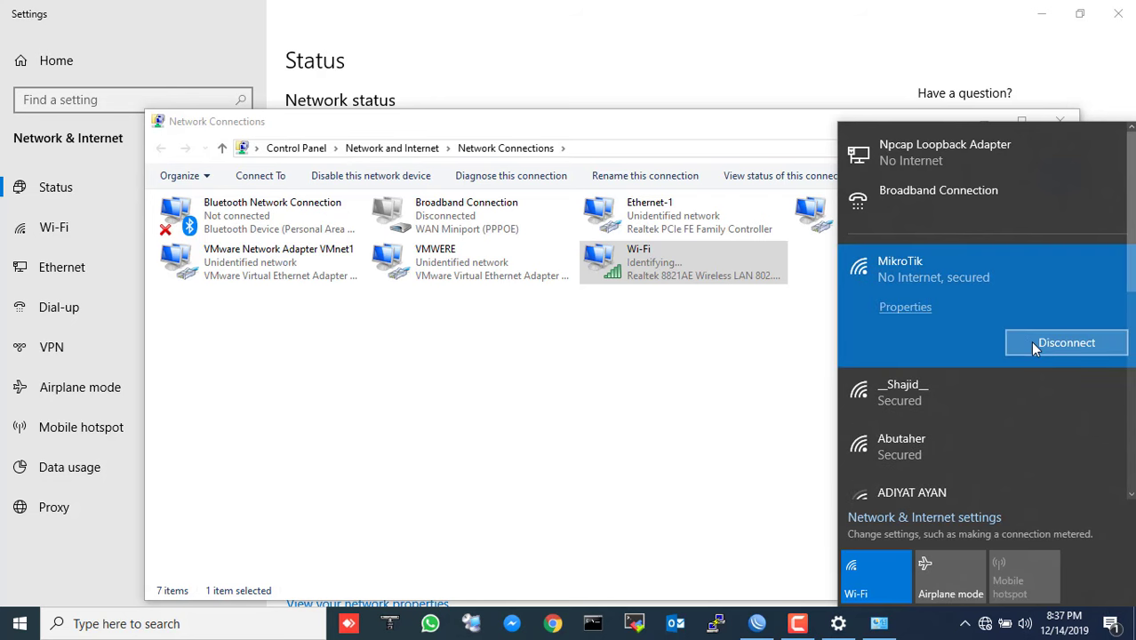
left_click(672, 333)
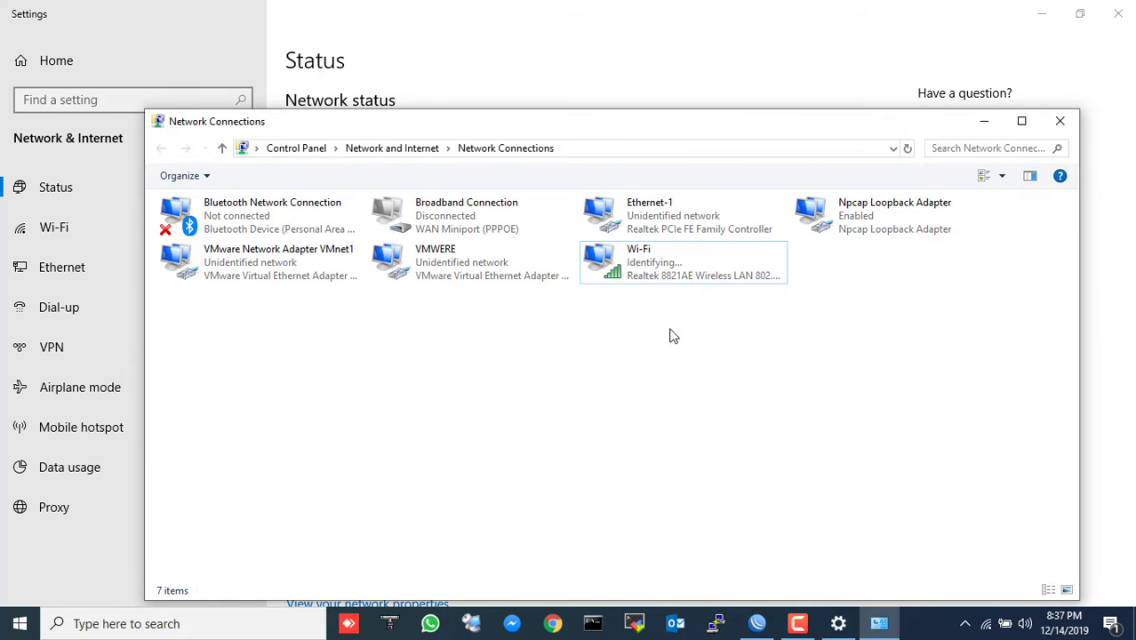
double_click(649, 267)
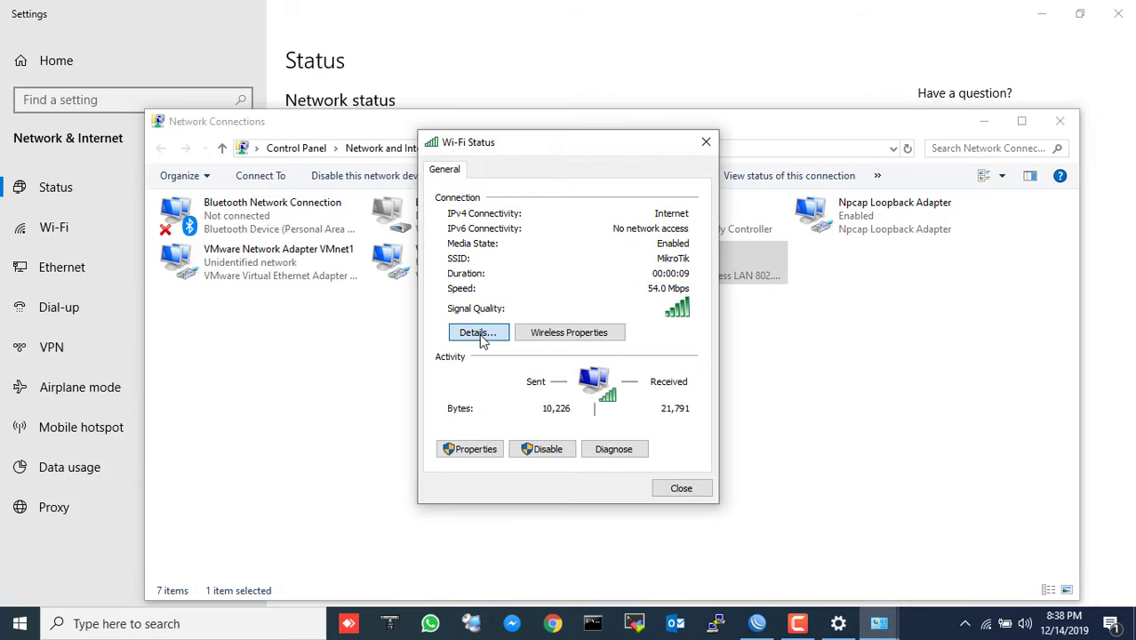
left_click(475, 331)
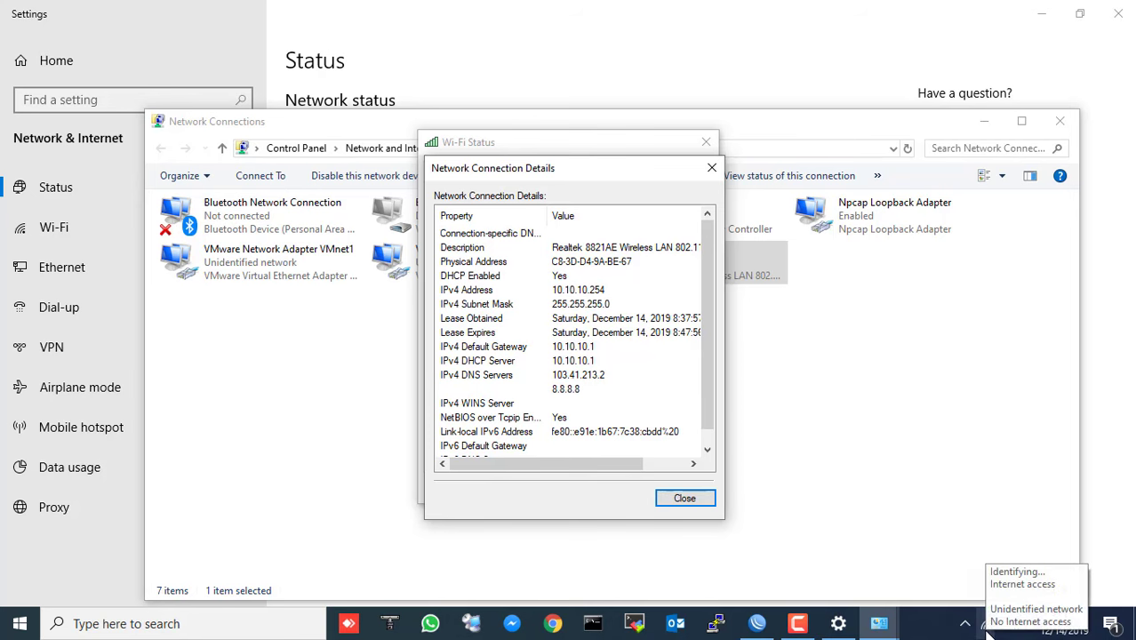
left_click(757, 623)
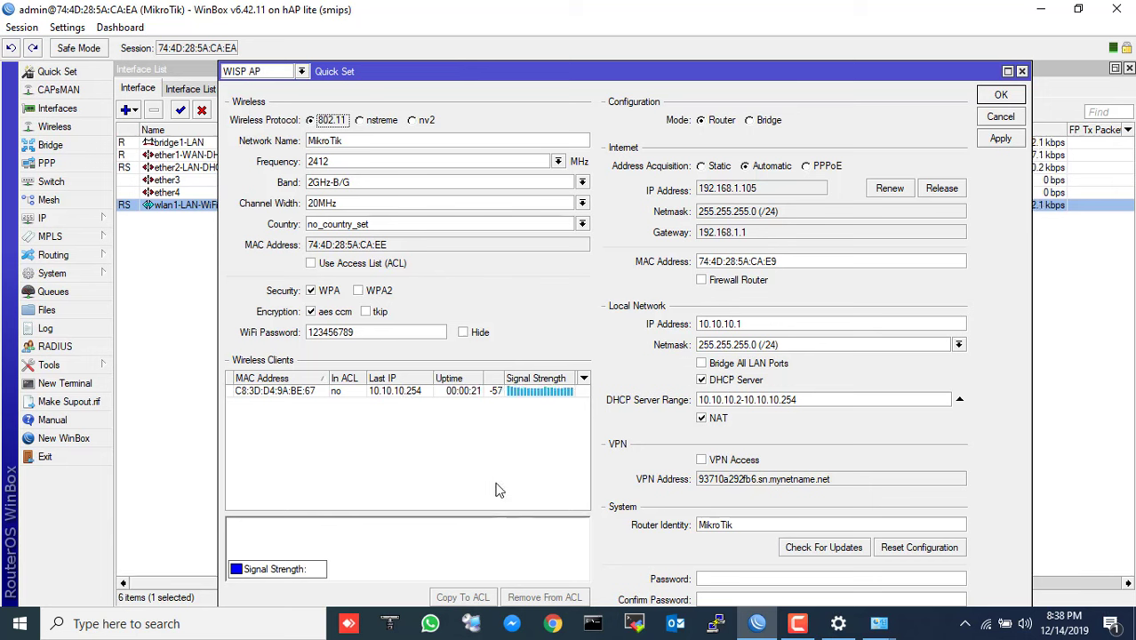
- Run ping 8.8.8.8 in Command Prompt to confirm internet replies
left_click(592, 623)
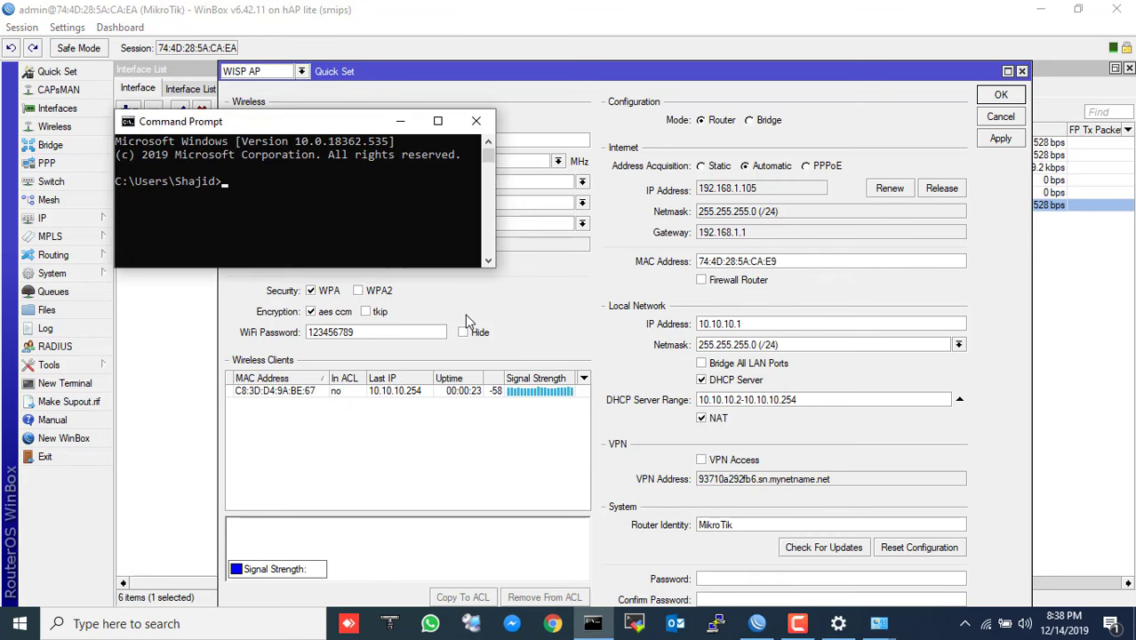
type("ping 8.8.8.")
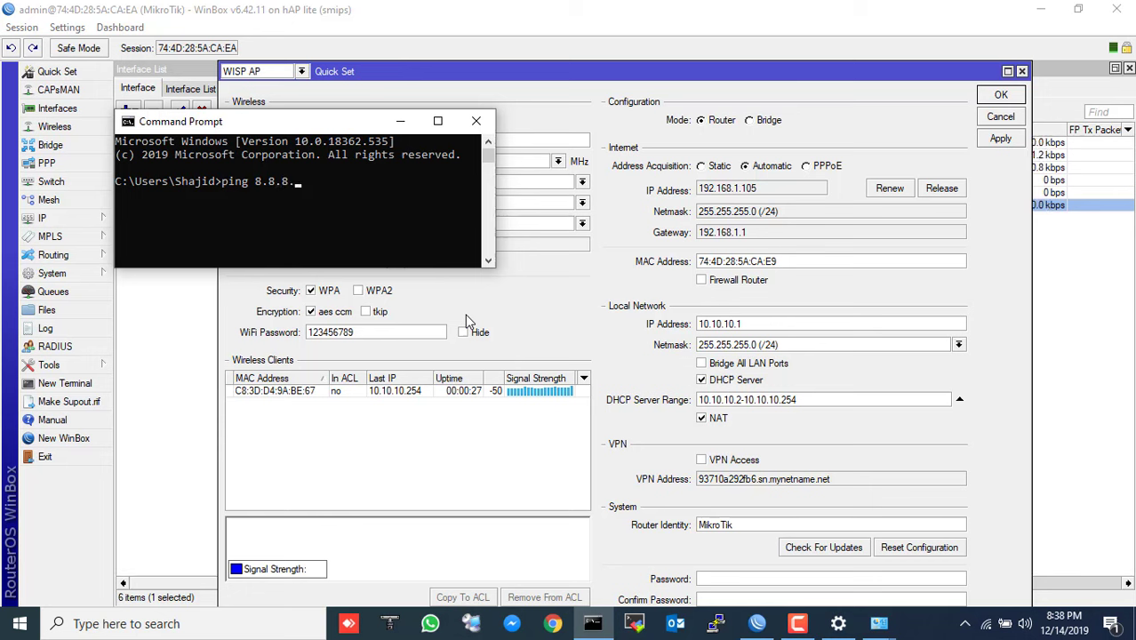
type("8")
key("Return")
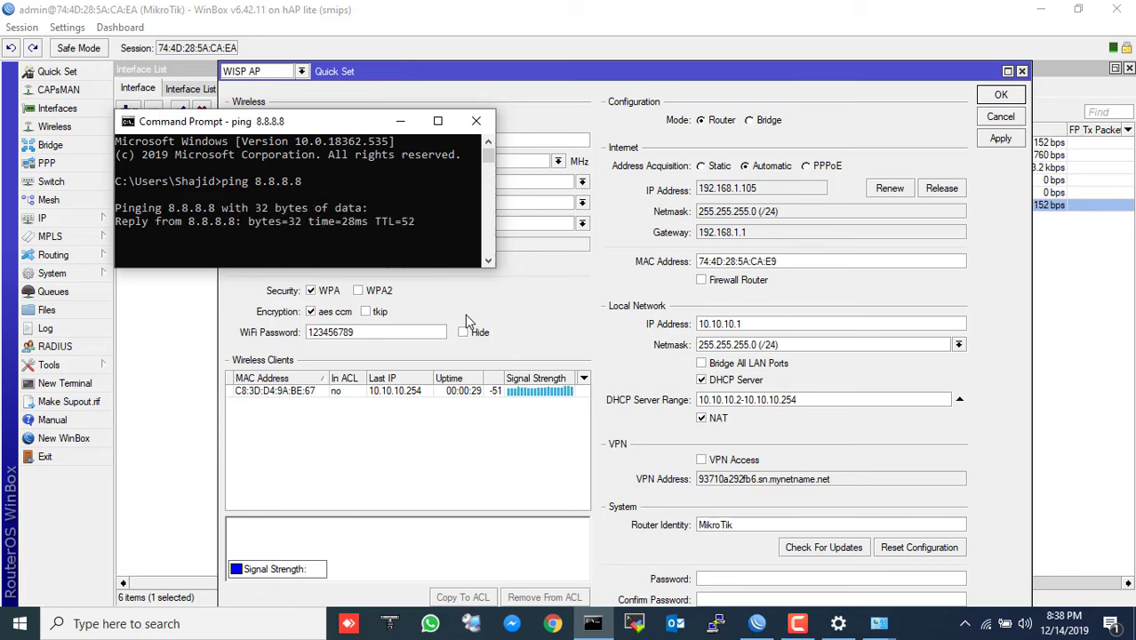
left_click(476, 123)
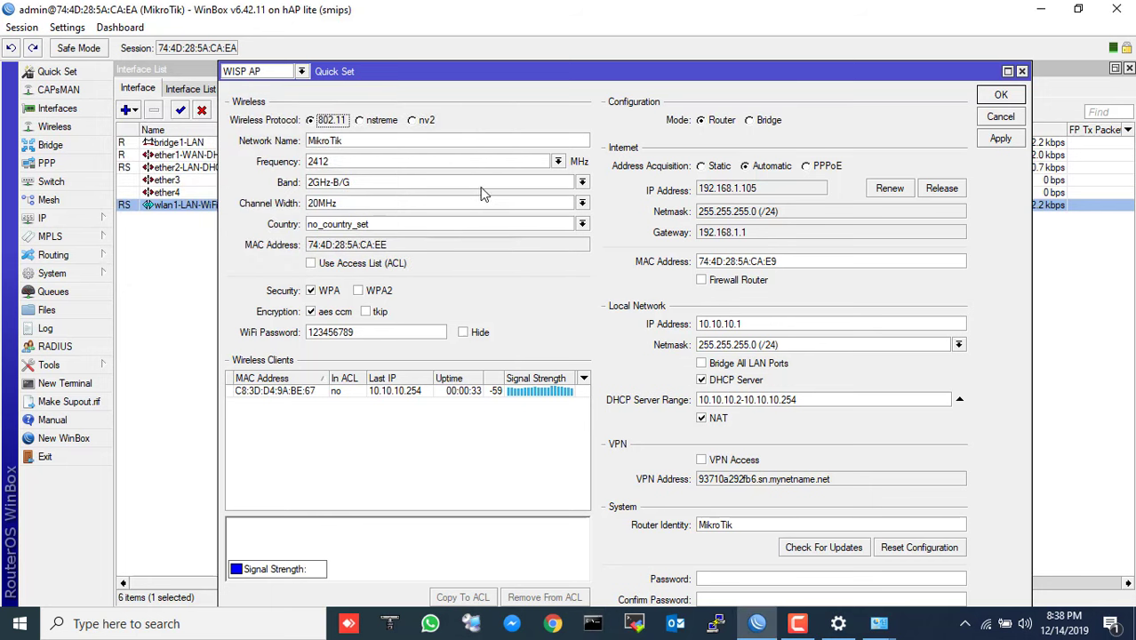
- Show the router's IP ARP list and select the laptop's 10.10.10.254 entry
left_click(71, 218)
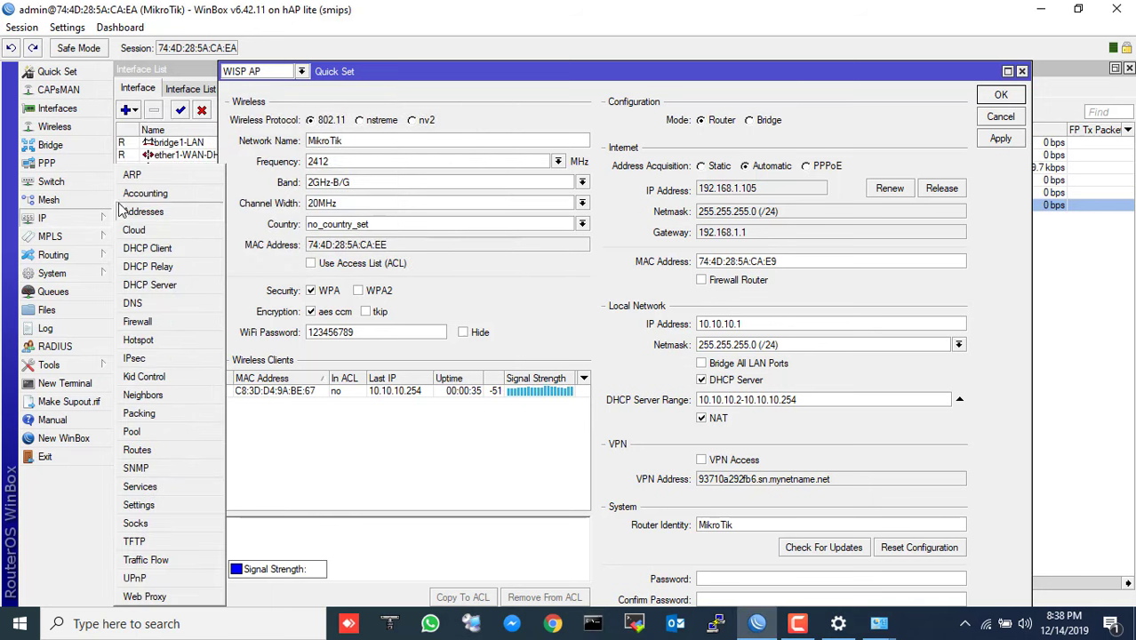
left_click(131, 174)
left_click(257, 250)
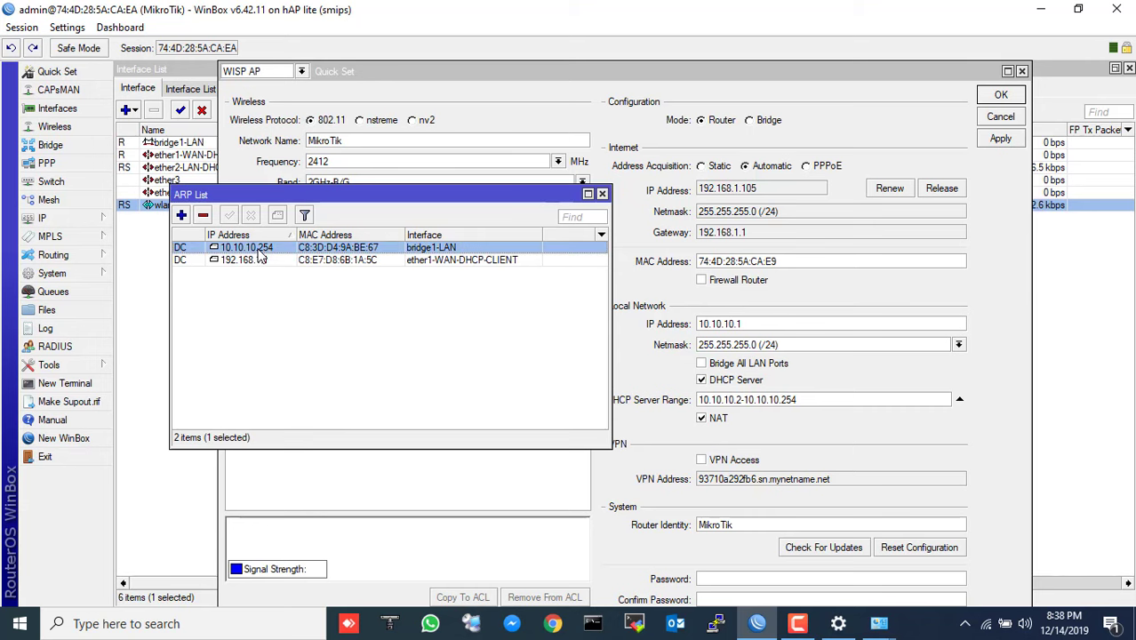